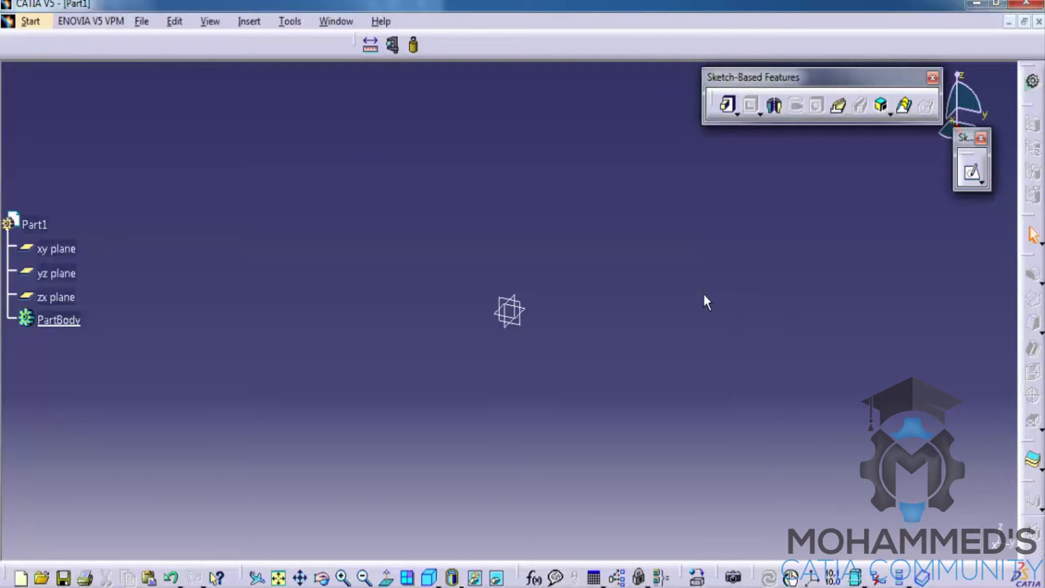
Step: Draw a corner-to-corner rectangle in a new yz-plane sketch, then exit the sketcher
left_click(971, 172)
left_click(526, 331)
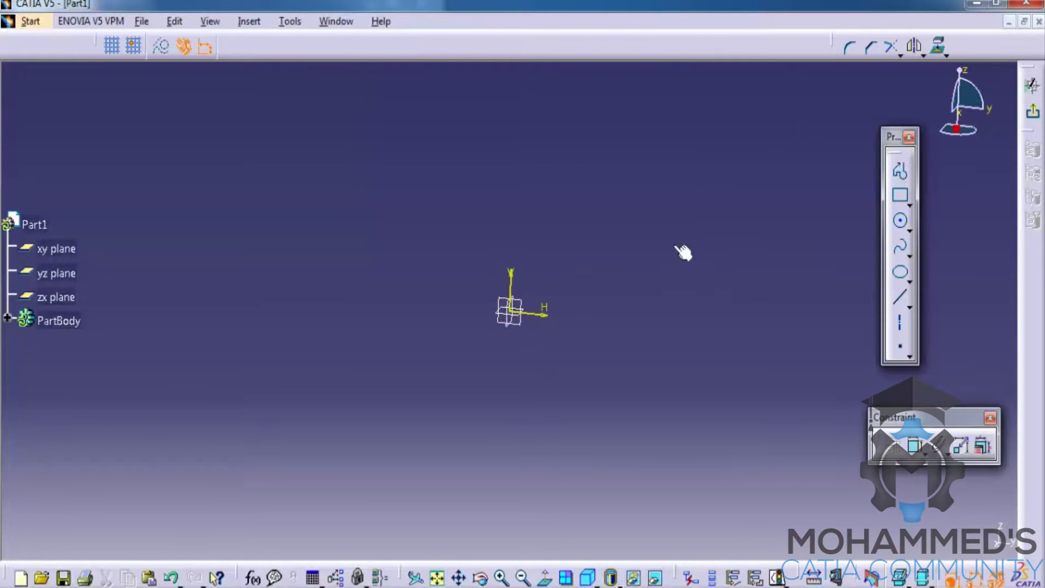
left_click(900, 194)
left_click(391, 140)
left_click(778, 433)
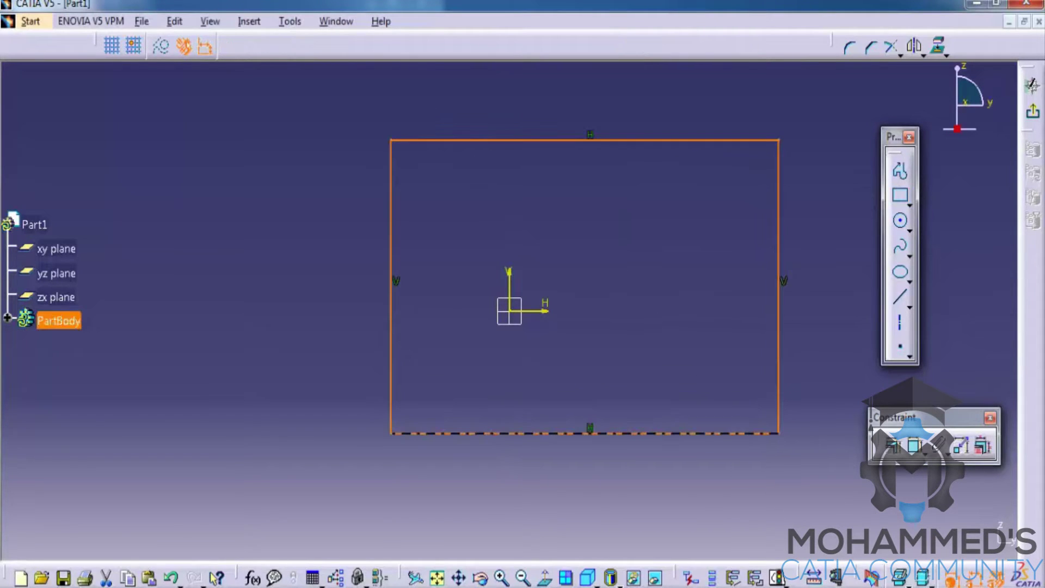
left_click(1033, 111)
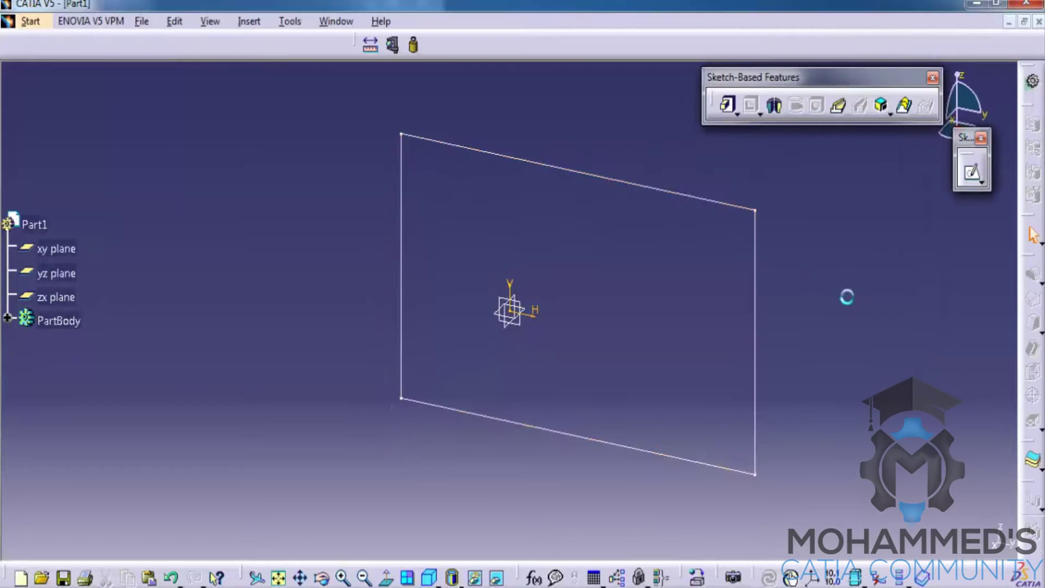
Step: Pad Sketch.2 into a solid with a 50 mm length
left_click(728, 107)
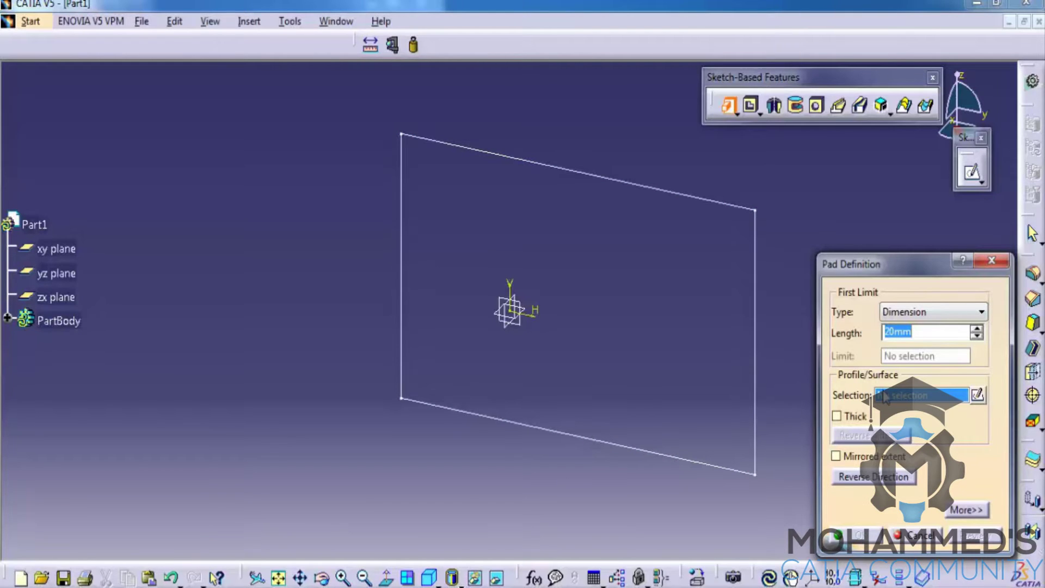
left_click(899, 399)
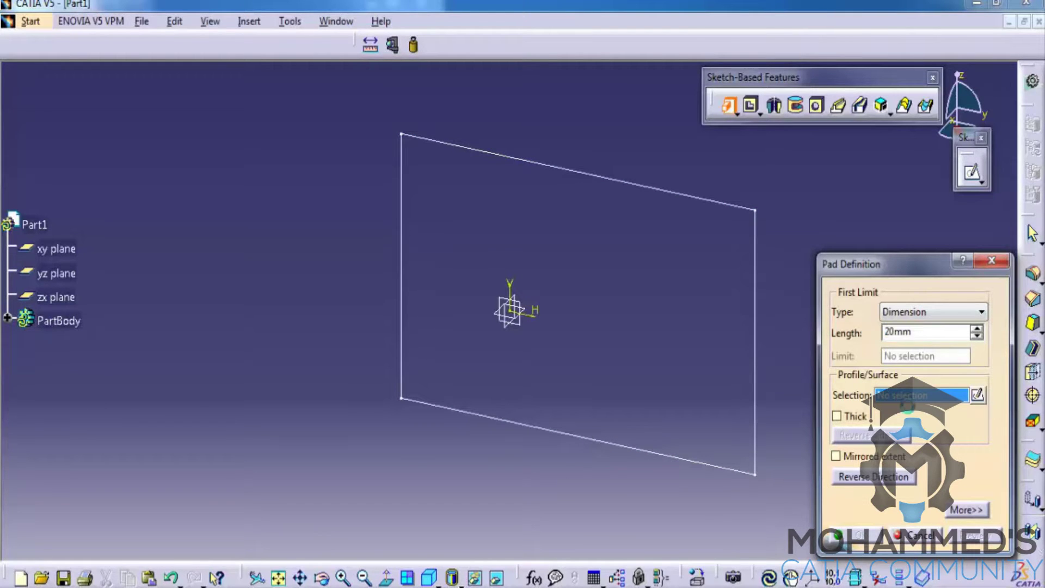
left_click(756, 283)
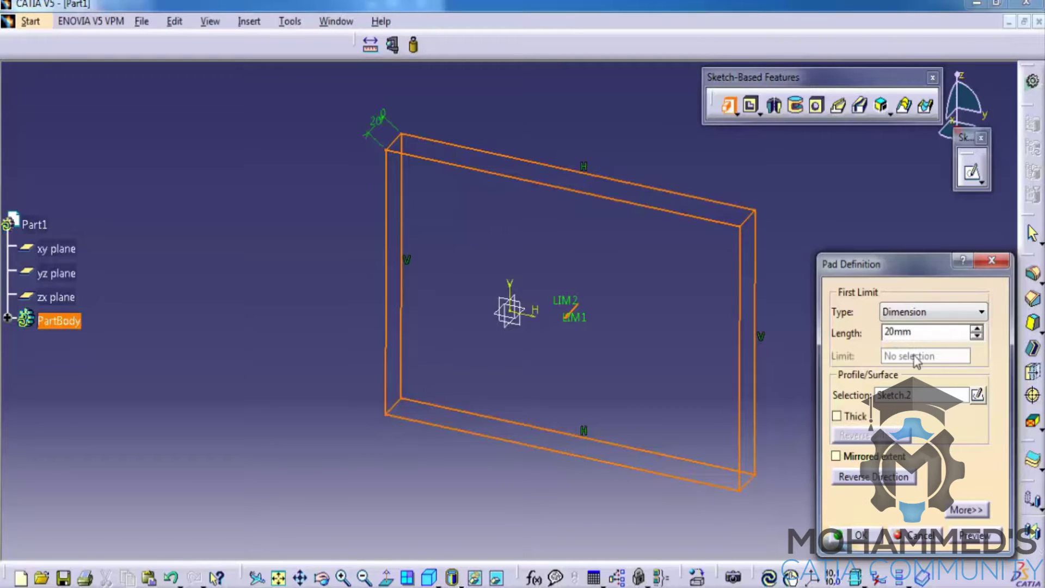
double_click(923, 339)
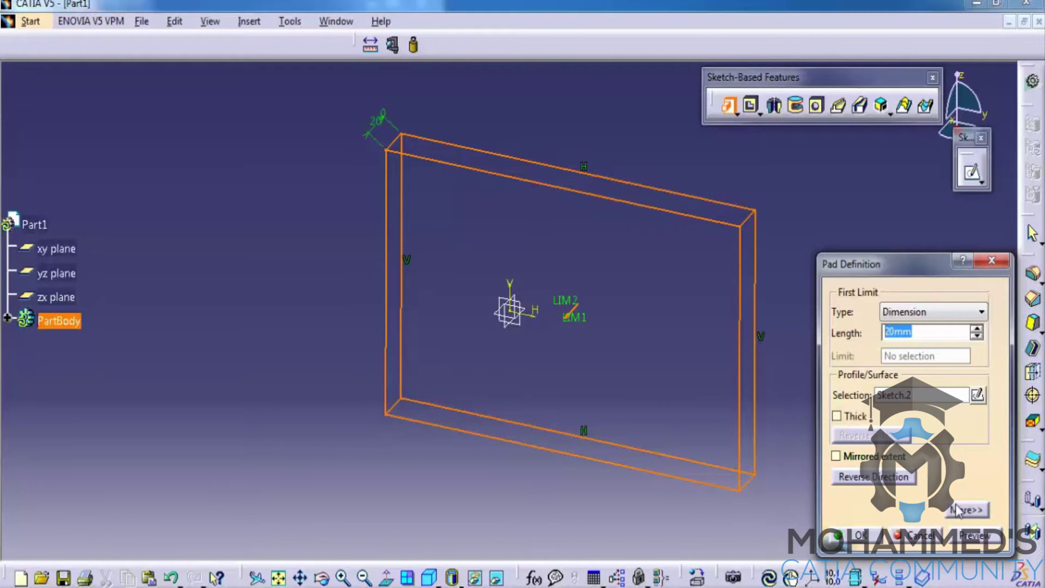
type("50")
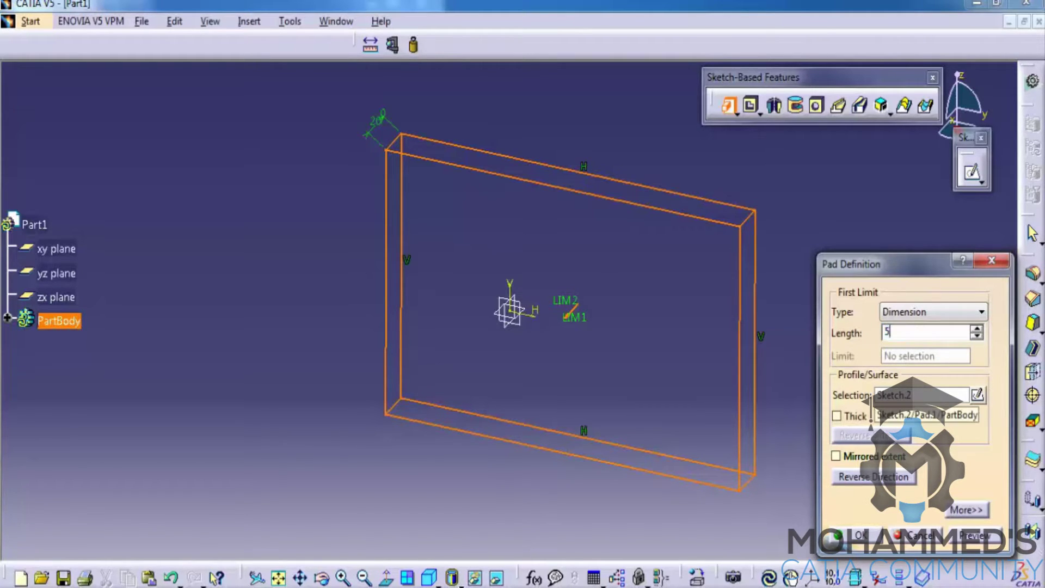
left_click(854, 535)
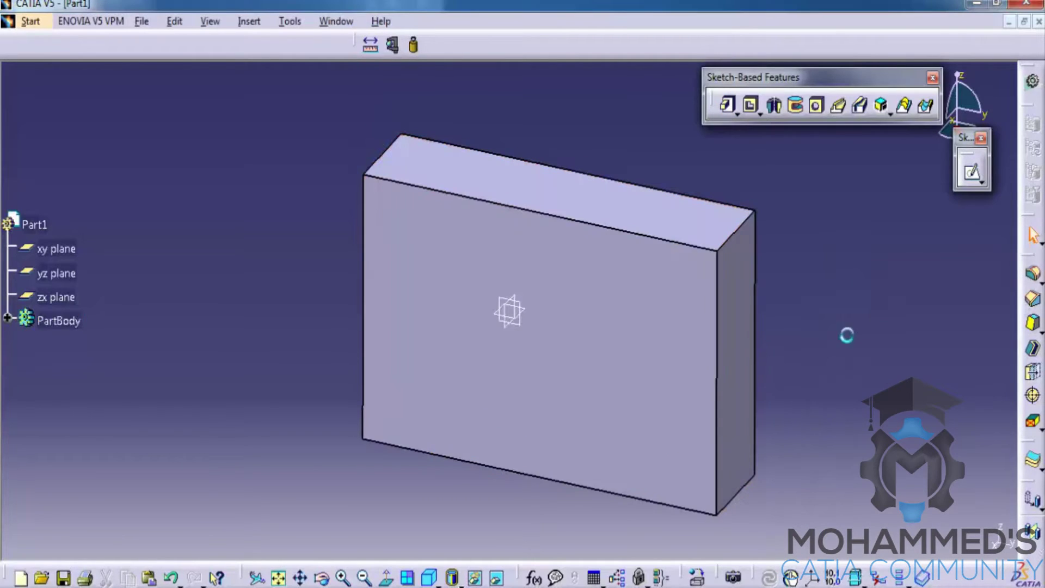
middle_click_drag(632, 294, 653, 275)
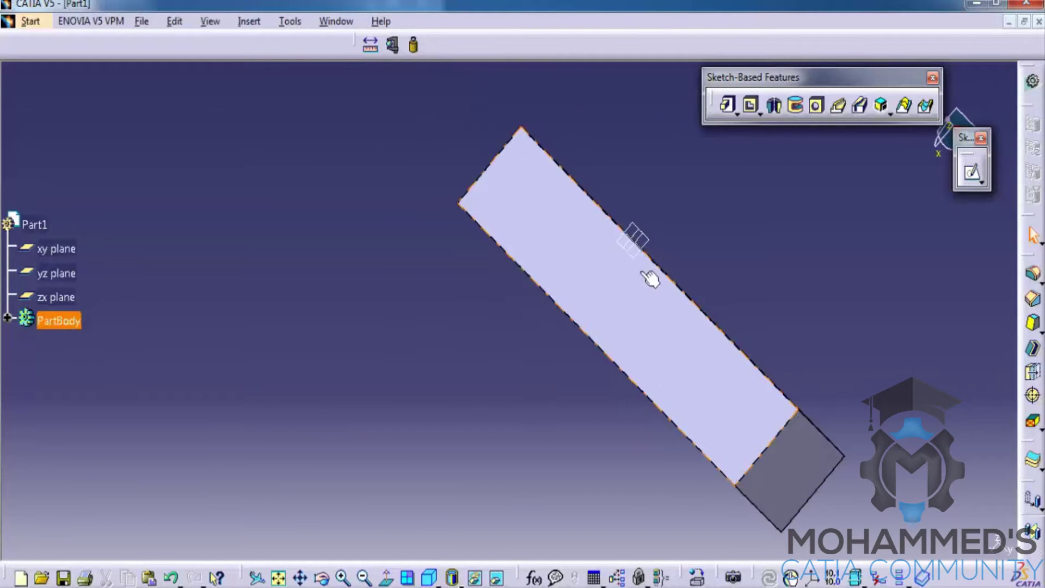
middle_click_drag(690, 361, 514, 361)
middle_click_drag(587, 388, 572, 264)
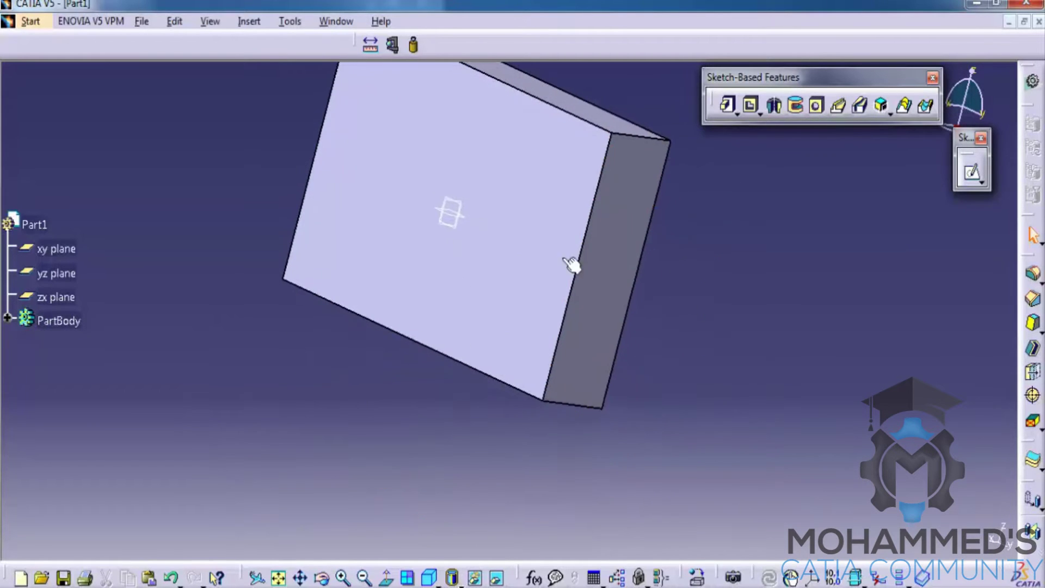
Step: Edit Pad.1 to reverse its direction, then orbit to inspect the flipped block
left_click(8, 317)
double_click(65, 344)
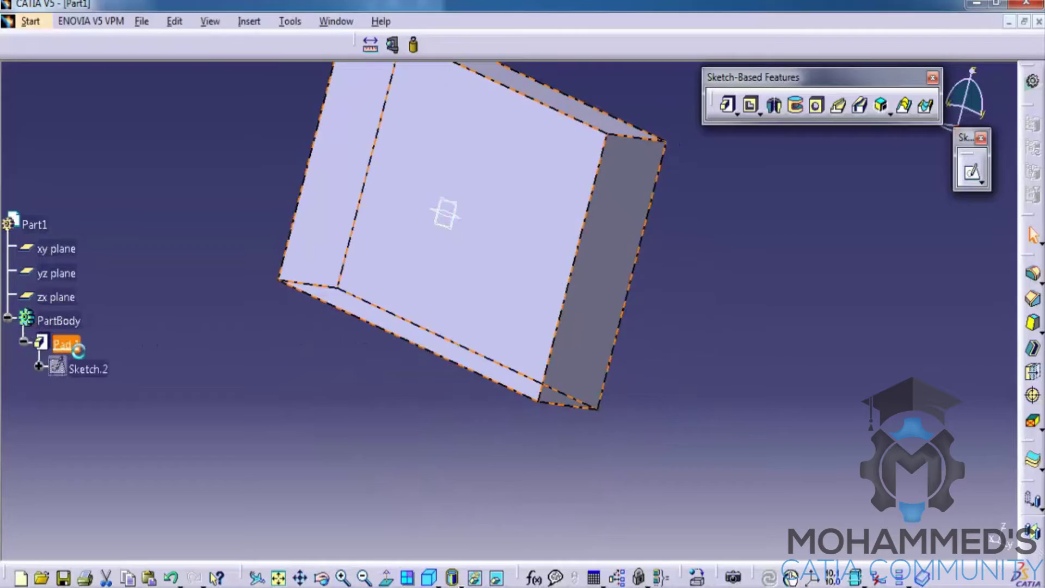
middle_click_drag(294, 223, 528, 330)
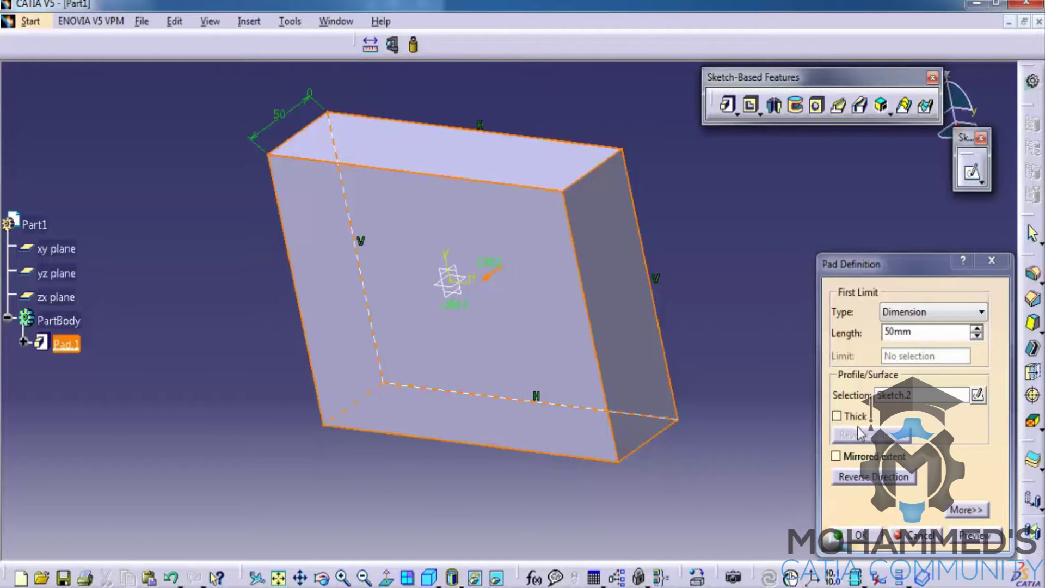
left_click(892, 485)
left_click(864, 539)
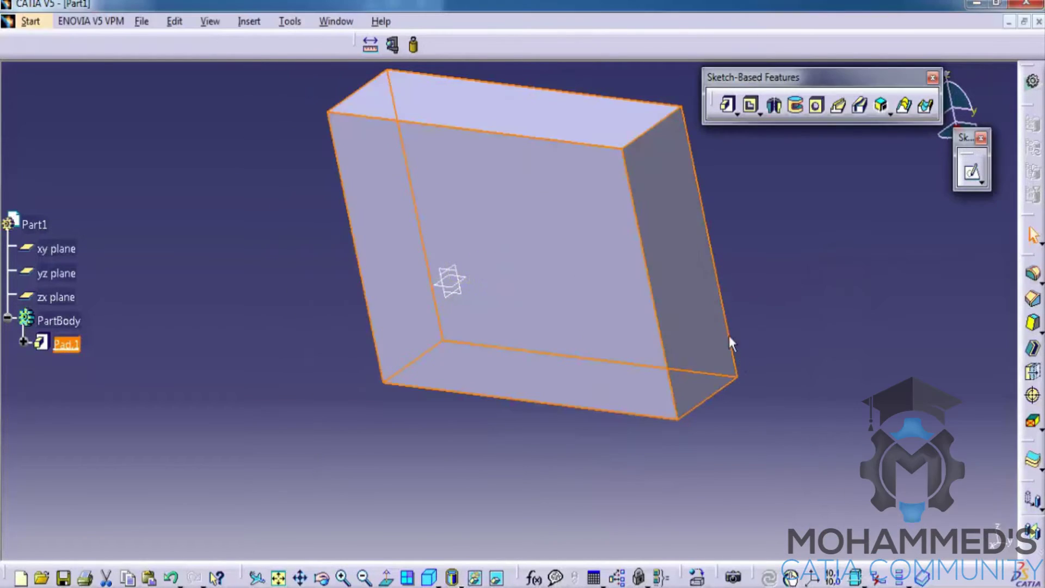
middle_click_drag(675, 243, 679, 292)
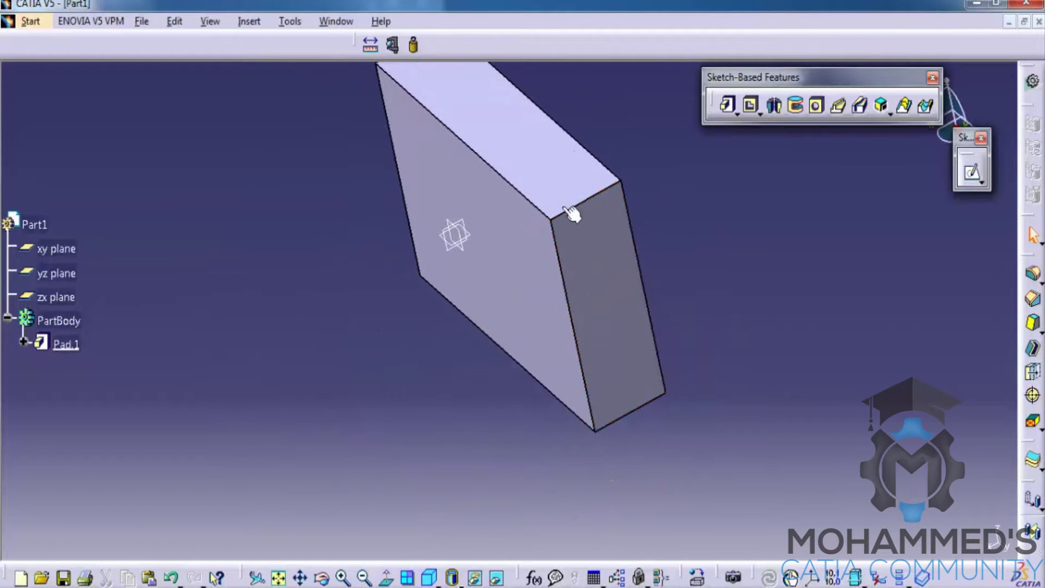
middle_click_drag(581, 207, 747, 292)
Step: Set Pad.1's length to 25 mm with Mirrored extent on and preview it
double_click(66, 344)
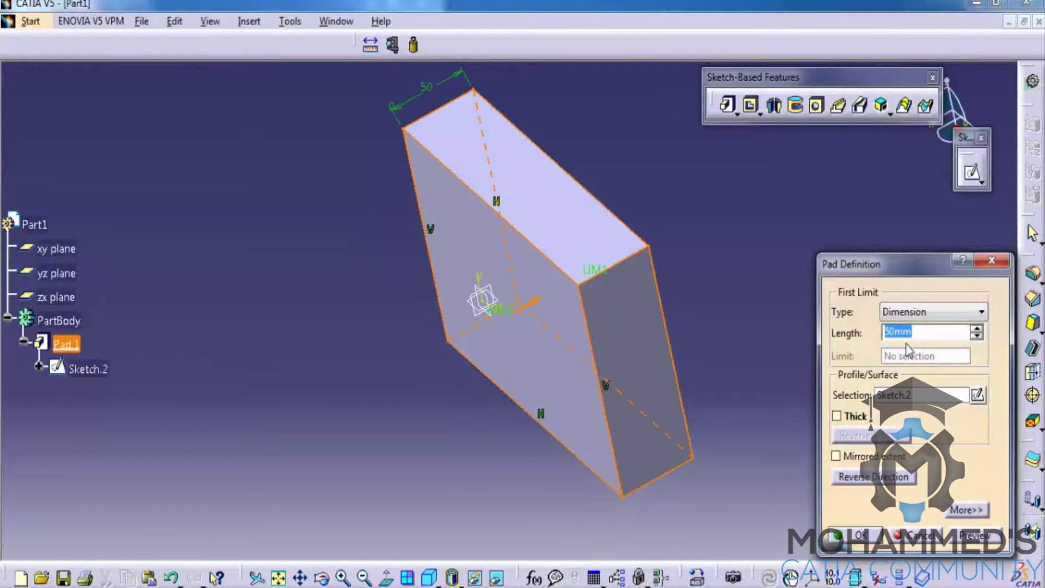
type("25")
left_click(856, 460)
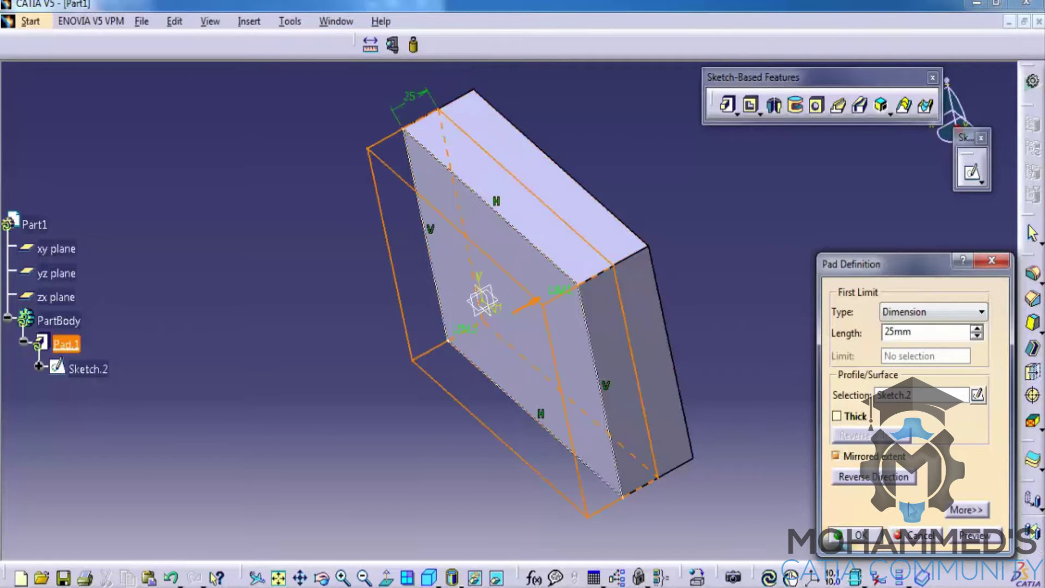
left_click(990, 542)
mouse_move(520, 250)
middle_mouse_down()
mouse_move(539, 305)
mouse_move(582, 139)
mouse_move(550, 186)
mouse_move(566, 187)
mouse_move(599, 140)
mouse_move(588, 154)
mouse_move(591, 202)
middle_mouse_up()
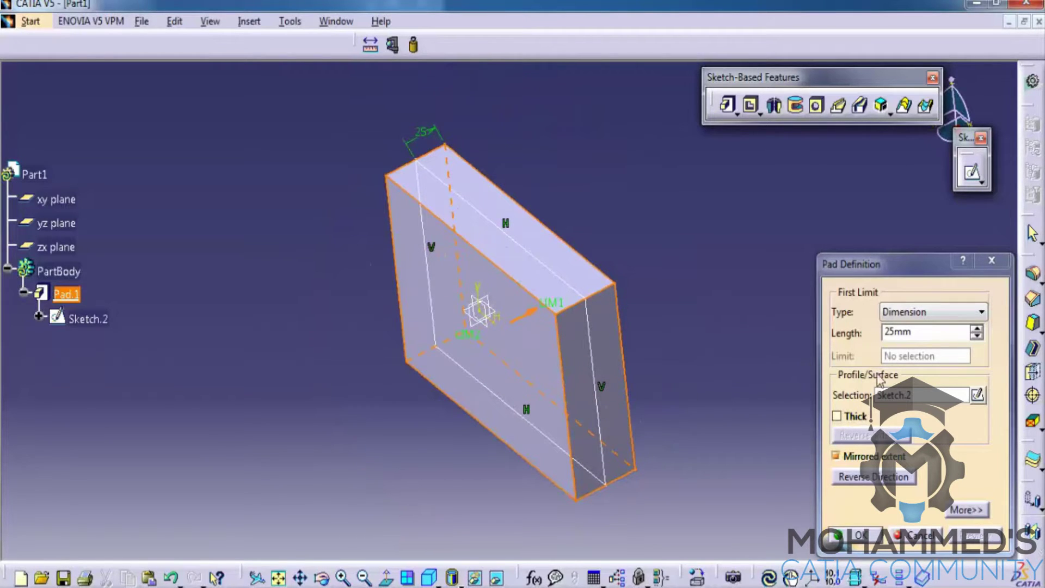
double_click(923, 332)
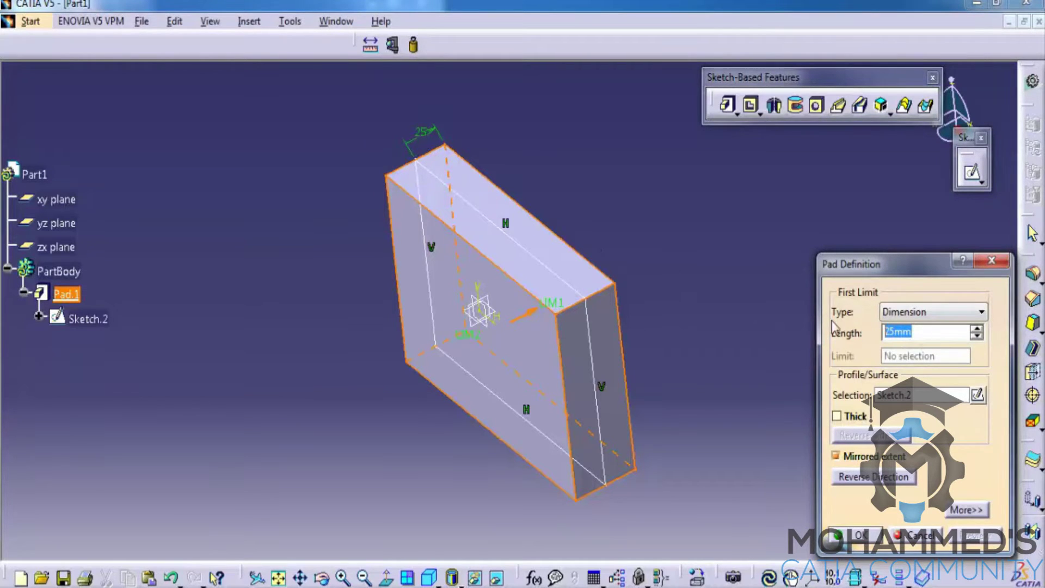
Step: Turn off Mirrored extent and give Pad.1 a 75 mm second limit alongside 25 mm
left_click(899, 460)
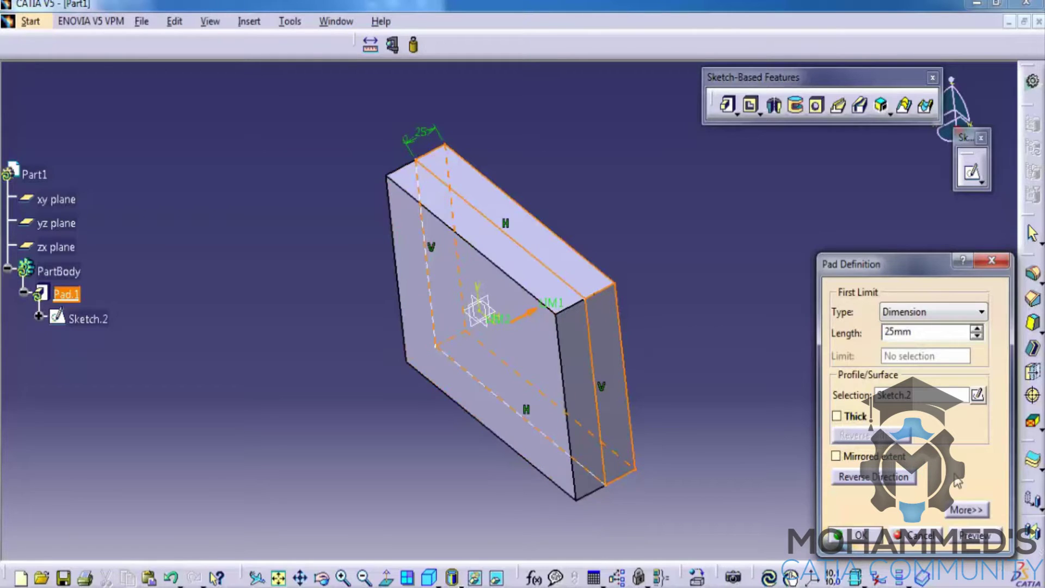
left_click(967, 510)
double_click(926, 331)
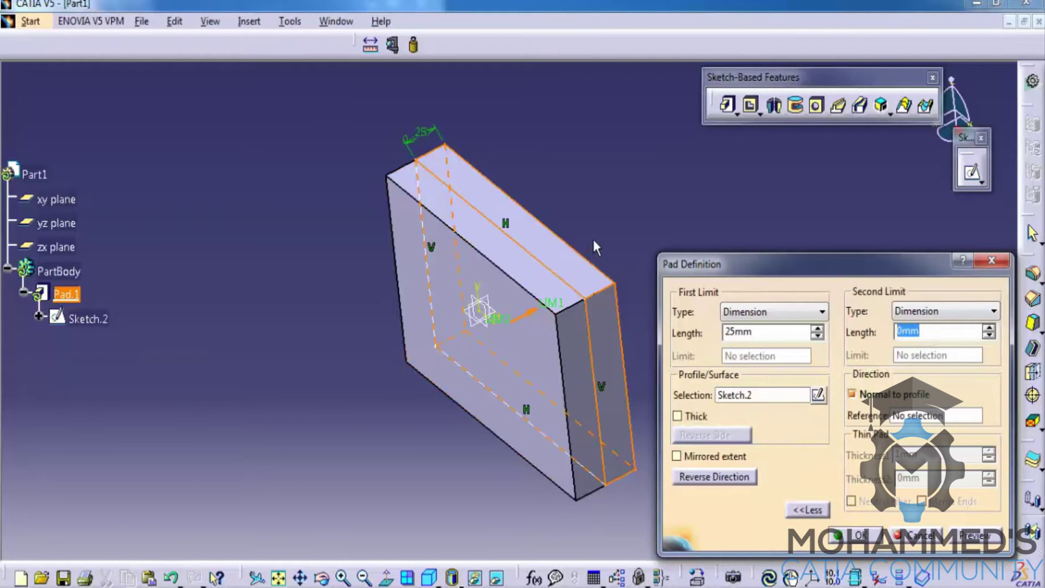
type("75")
left_click(977, 537)
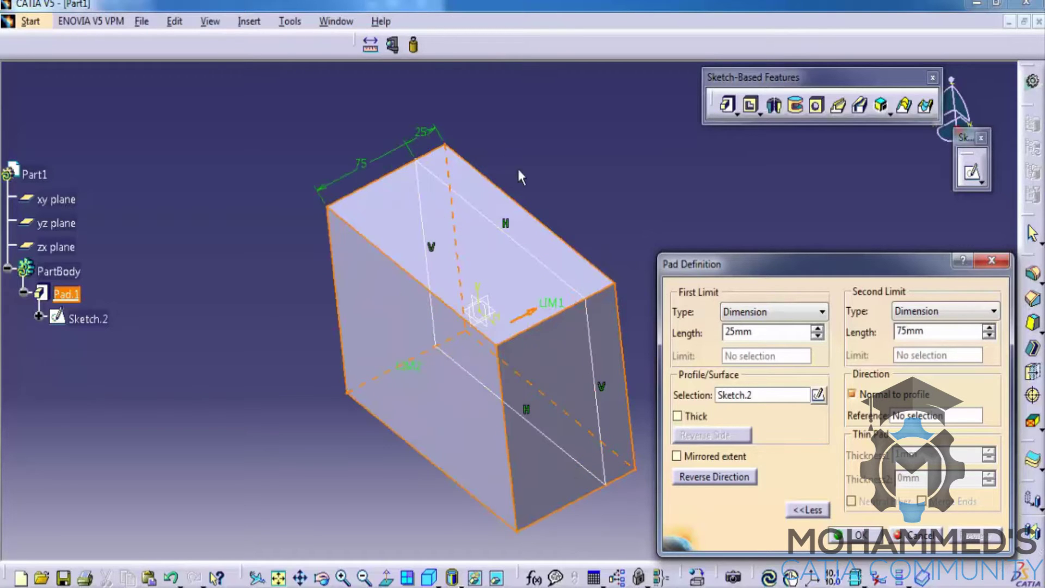
middle_click_drag(520, 175, 527, 117)
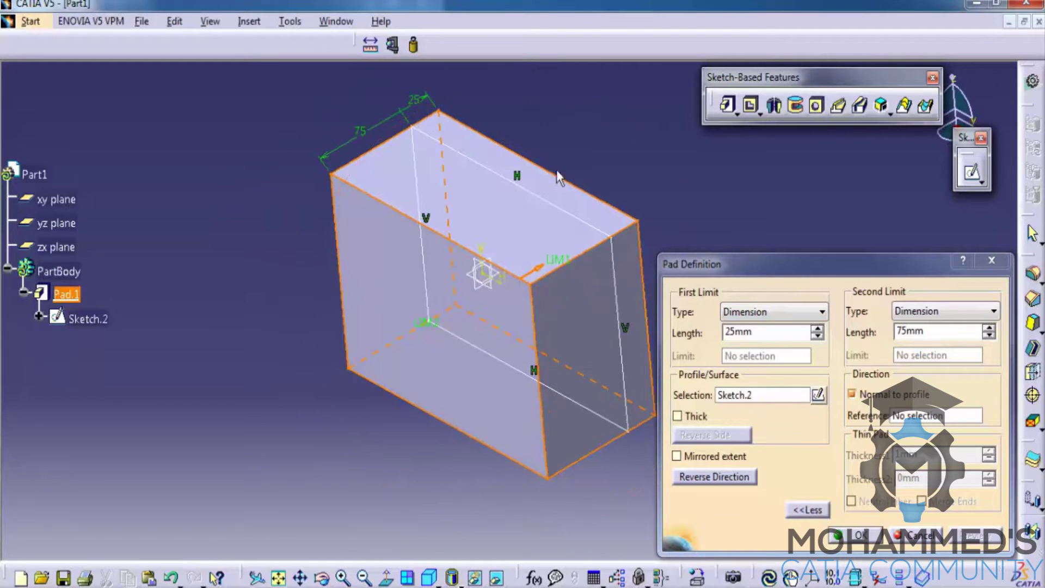
left_click(860, 535)
middle_click(503, 192)
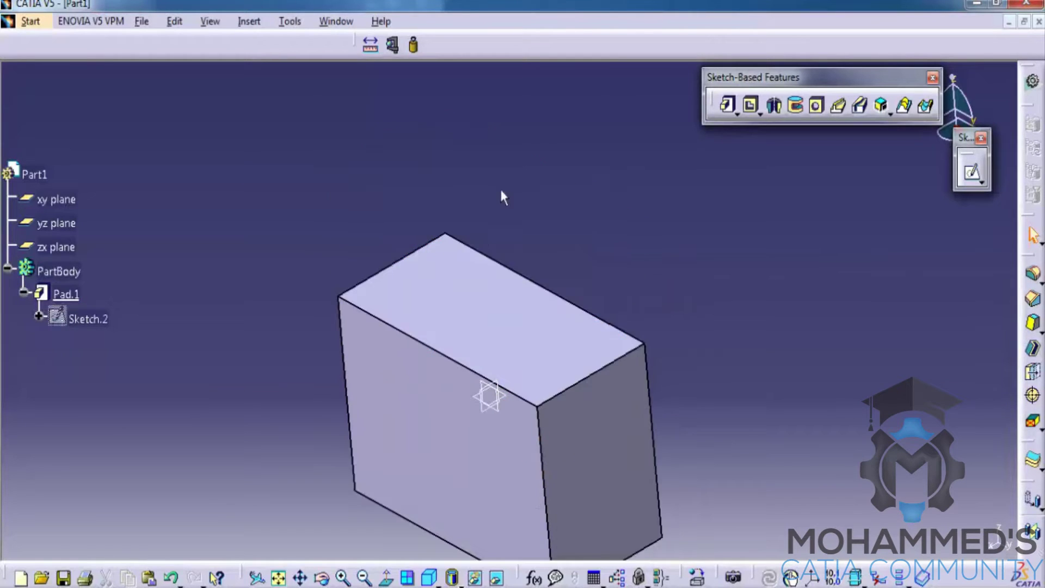
left_click(531, 263)
middle_click_drag(531, 264, 624, 283)
left_click(794, 231)
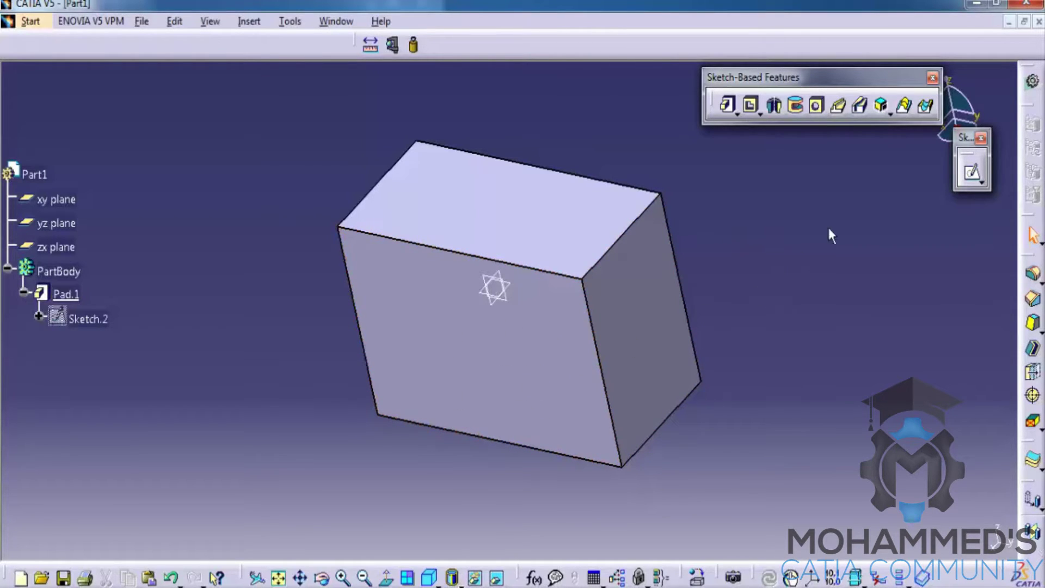
Step: Draw a square in a new sketch on the block's front face, then exit the sketcher
left_click(971, 173)
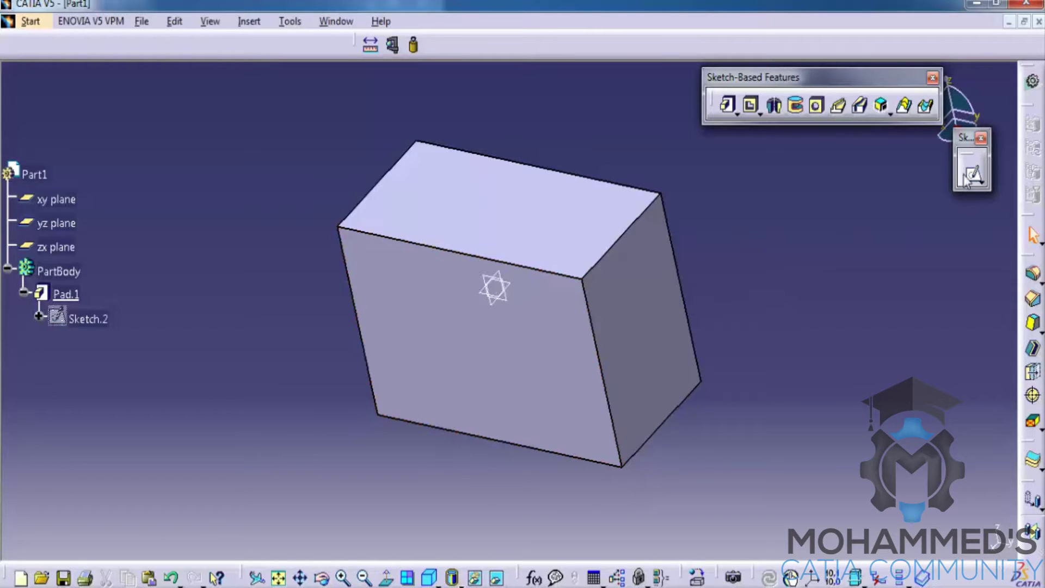
left_click(576, 353)
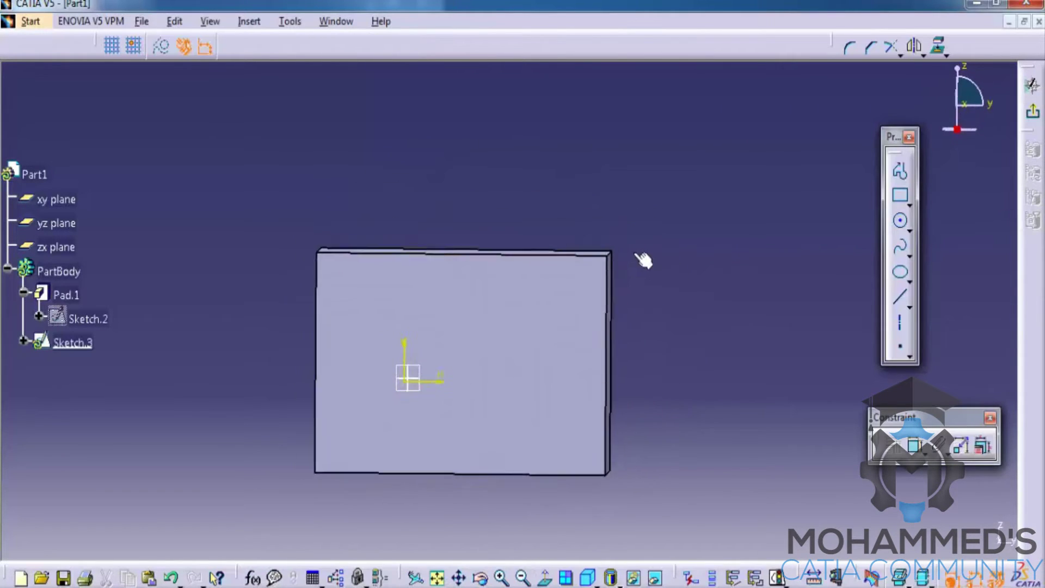
left_click(900, 195)
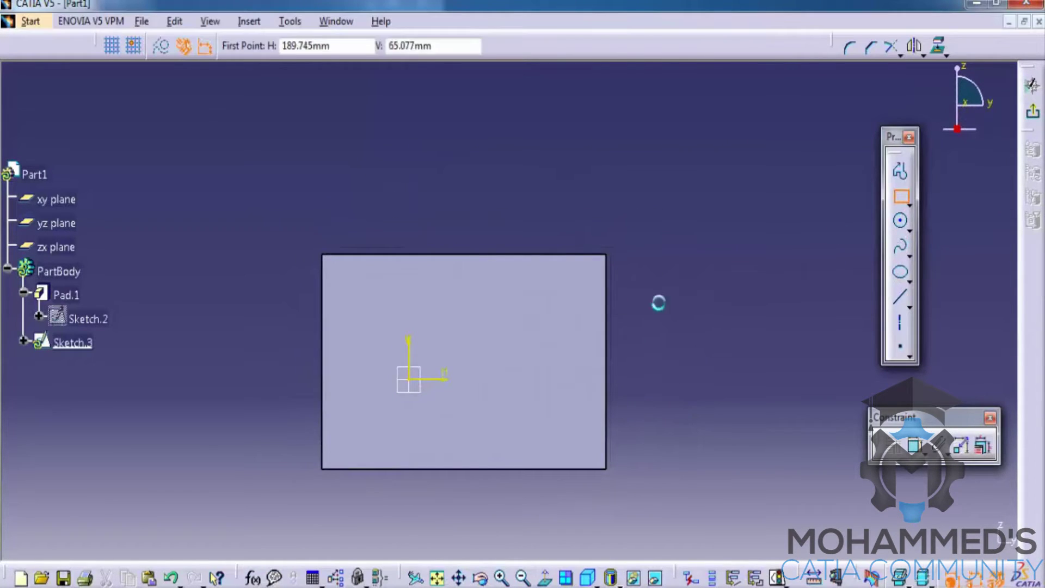
left_click(472, 297)
left_click(564, 403)
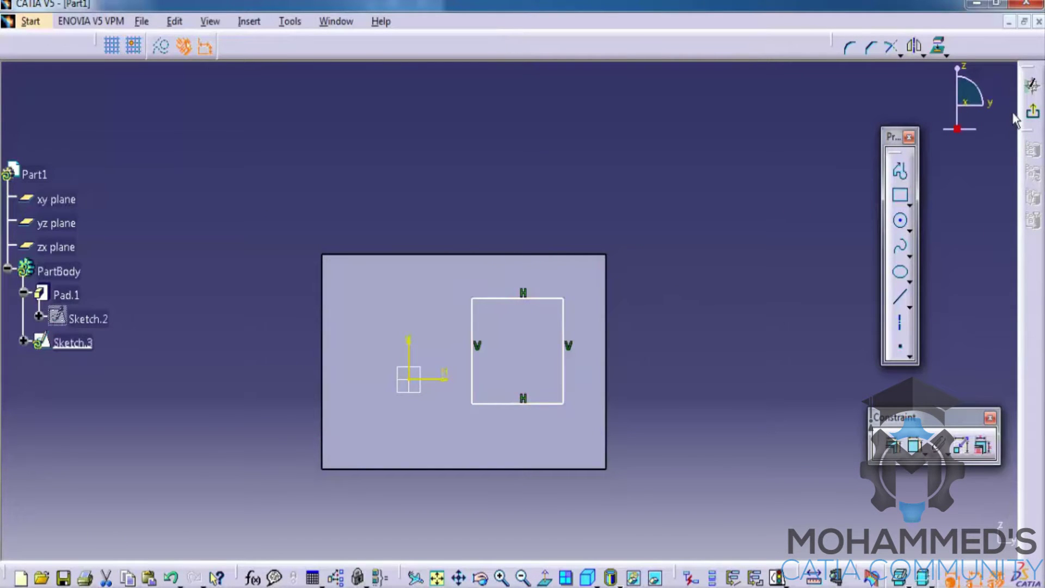
left_click(1030, 115)
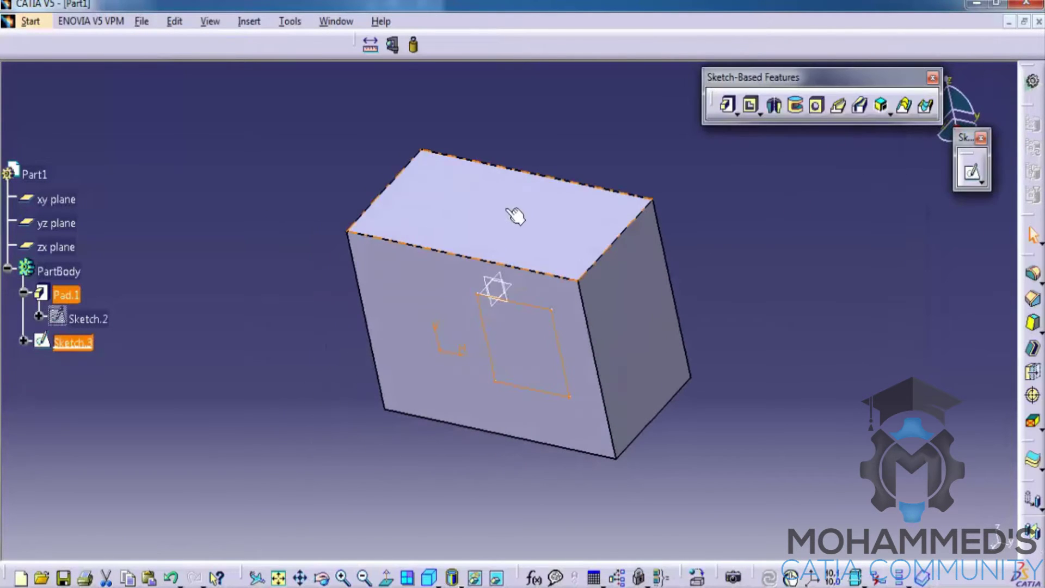
Step: Pocket Sketch.3, trying Up to next, then settling on a 33 mm Dimension depth
left_click(752, 107)
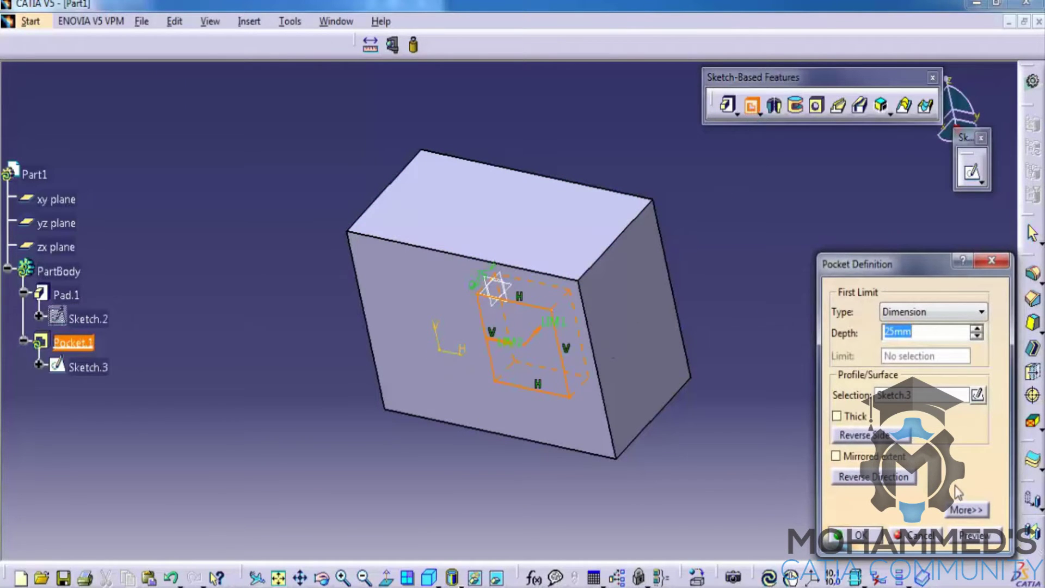
left_click(972, 539)
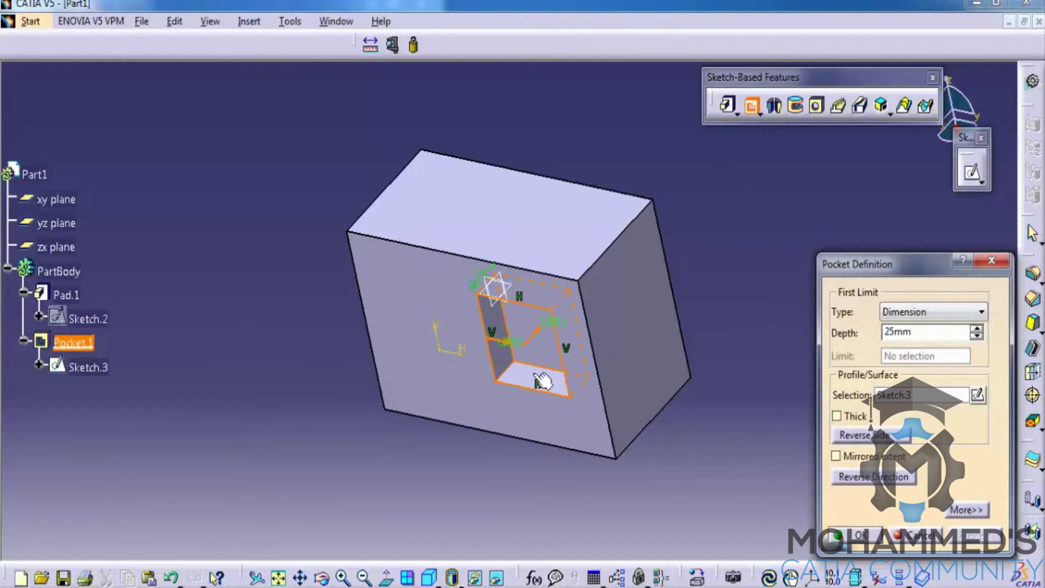
left_click(907, 318)
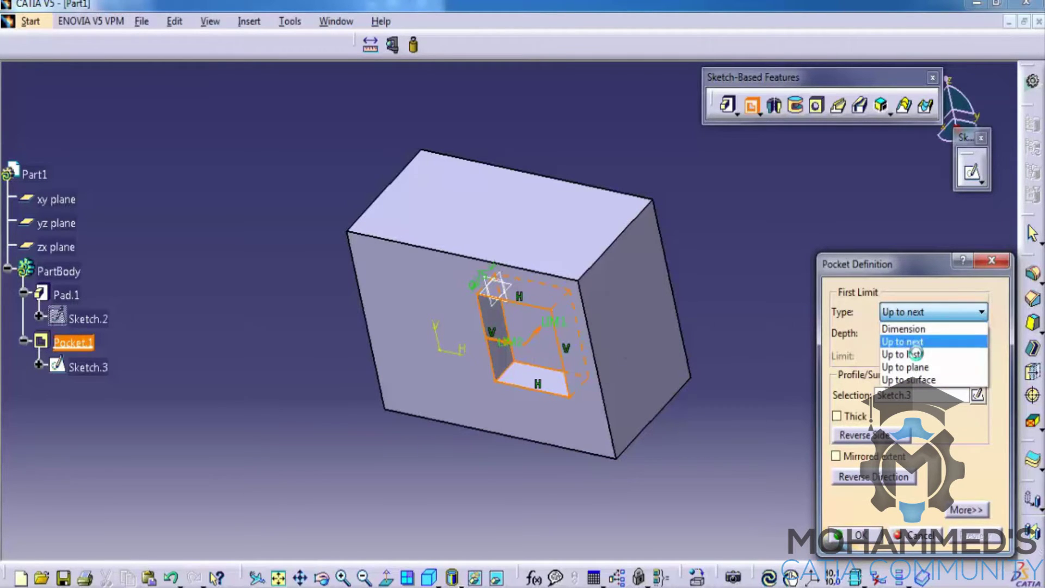
left_click(915, 344)
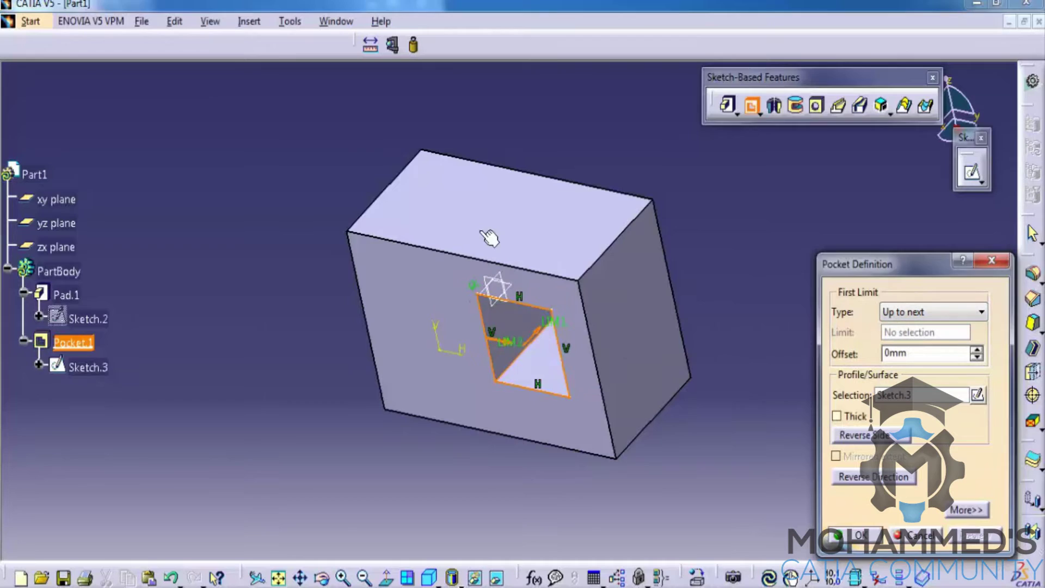
middle_click_drag(490, 233, 729, 258)
left_click(931, 312)
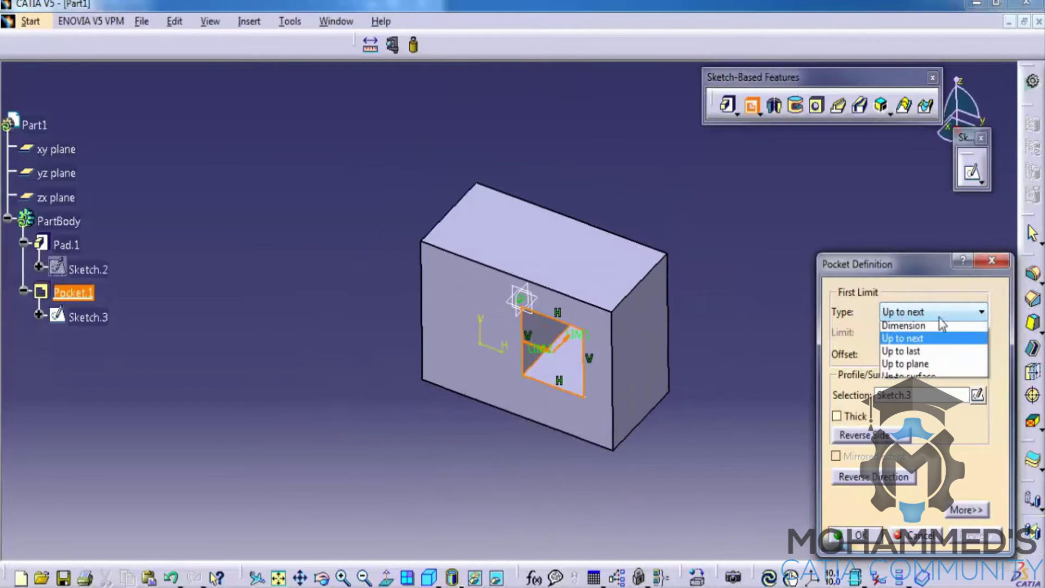
left_click(904, 321)
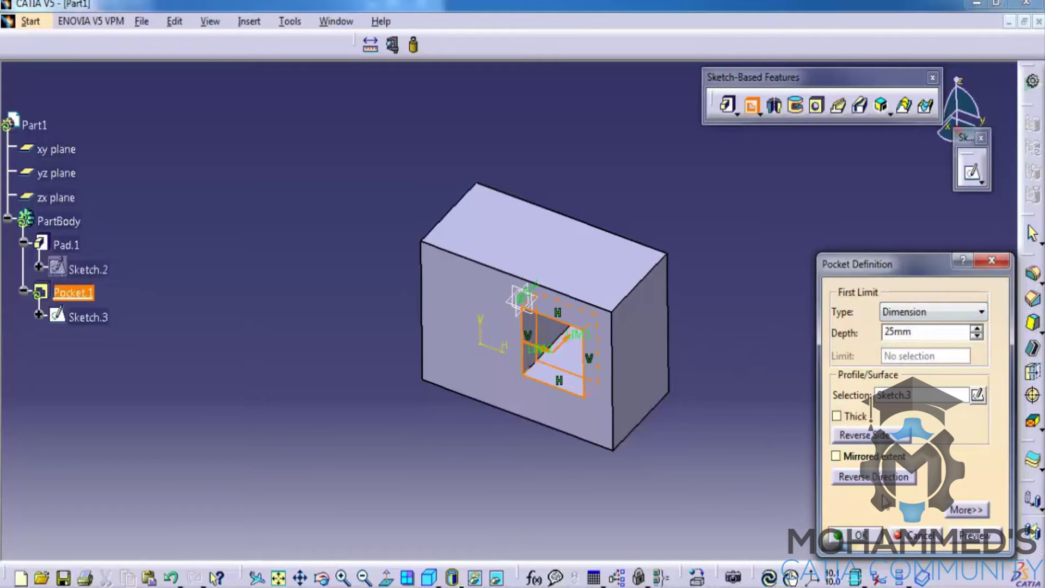
left_click(977, 329)
left_click(971, 535)
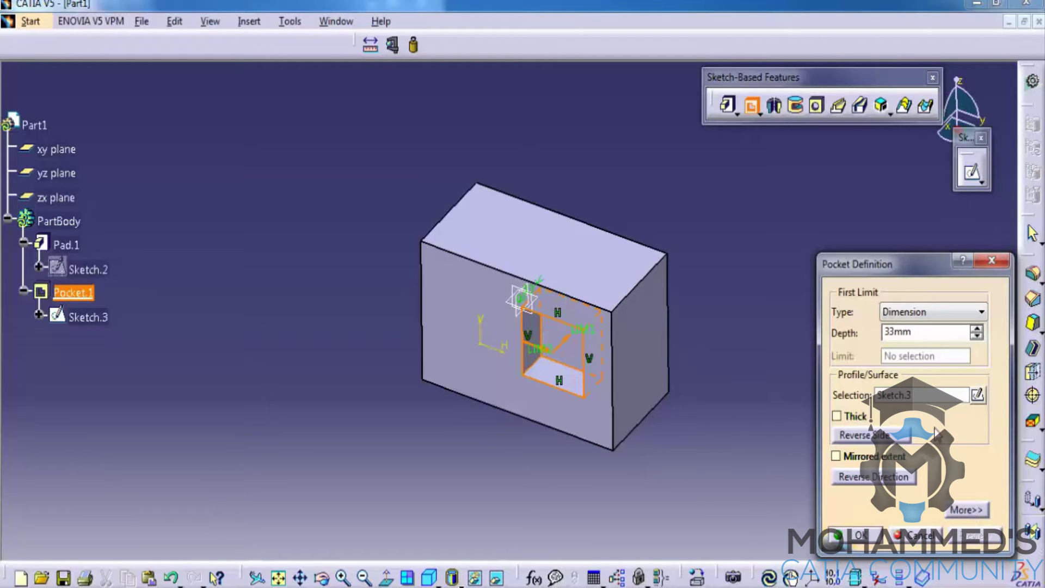
left_click(857, 535)
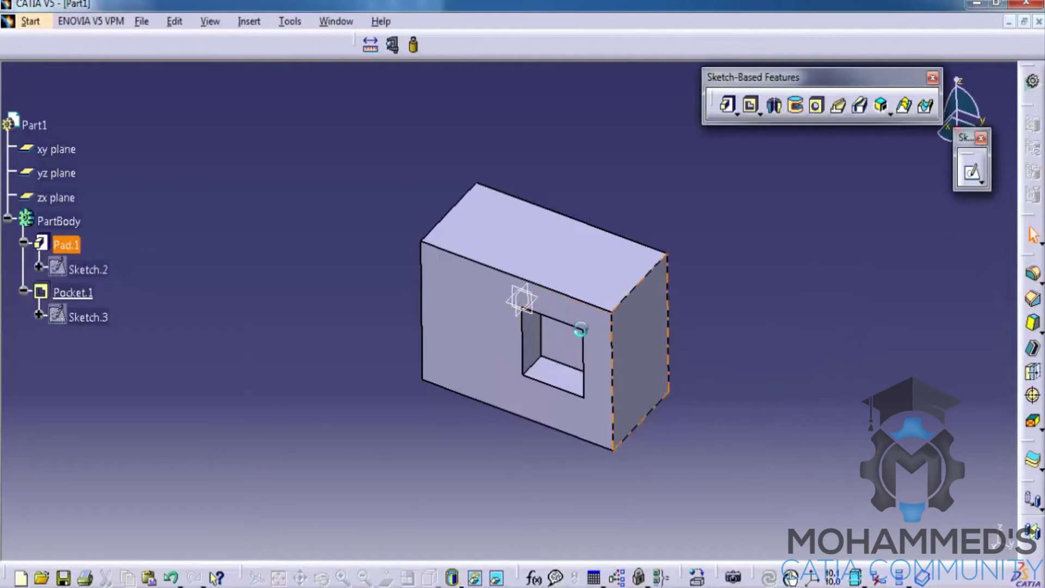
mouse_move(563, 310)
middle_mouse_down()
mouse_move(593, 305)
mouse_move(742, 341)
mouse_move(616, 314)
mouse_move(560, 273)
mouse_move(622, 298)
mouse_move(635, 264)
mouse_move(620, 263)
mouse_move(623, 335)
mouse_move(642, 285)
mouse_move(661, 281)
mouse_move(577, 185)
mouse_move(589, 233)
middle_mouse_up()
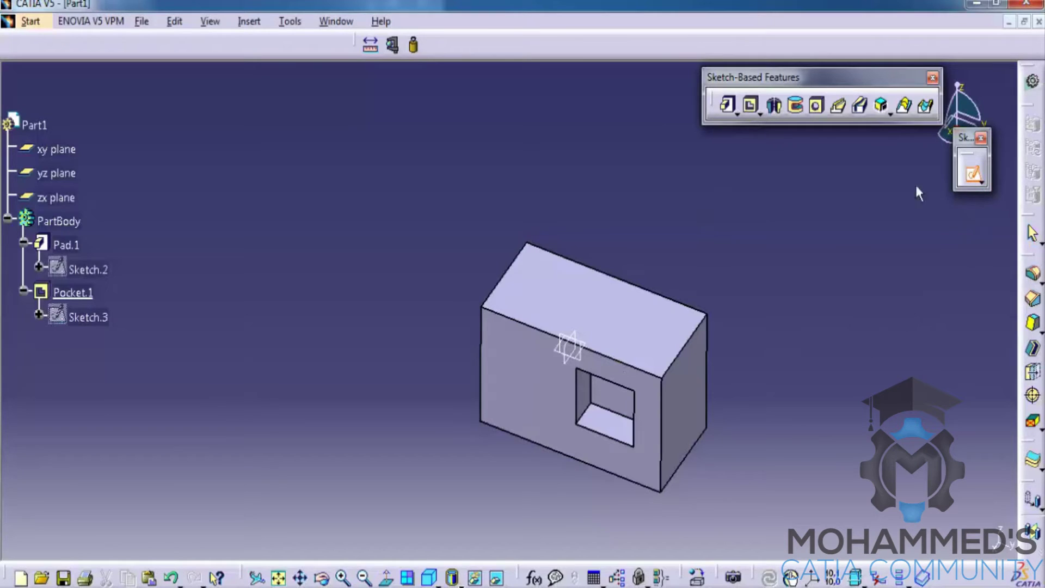
Step: Start a sketch on the xy plane and draw a short horizontal top line from the vertical axis
left_click(590, 363)
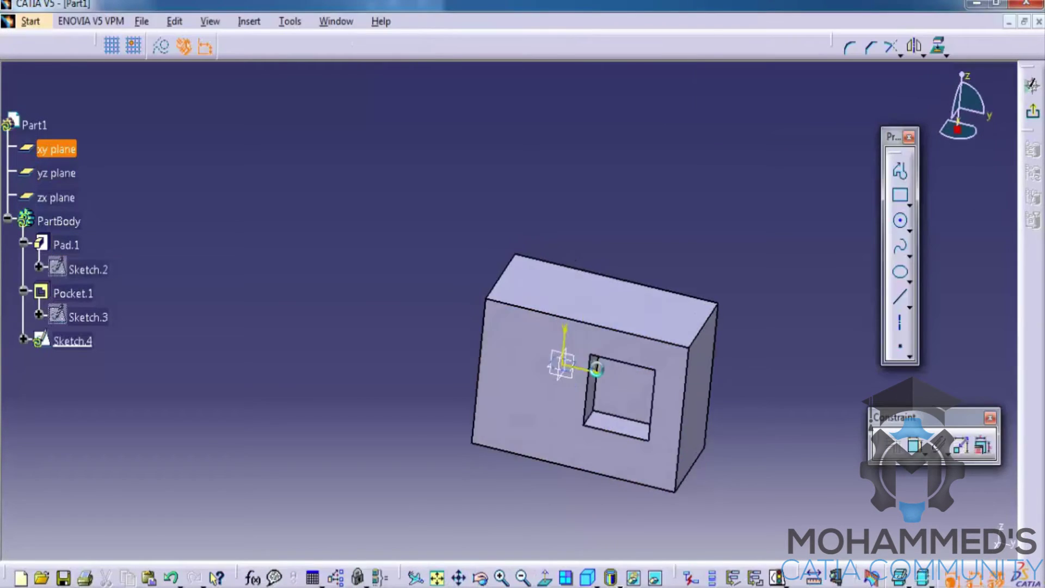
middle_click_drag(595, 227, 623, 332, "ctrl")
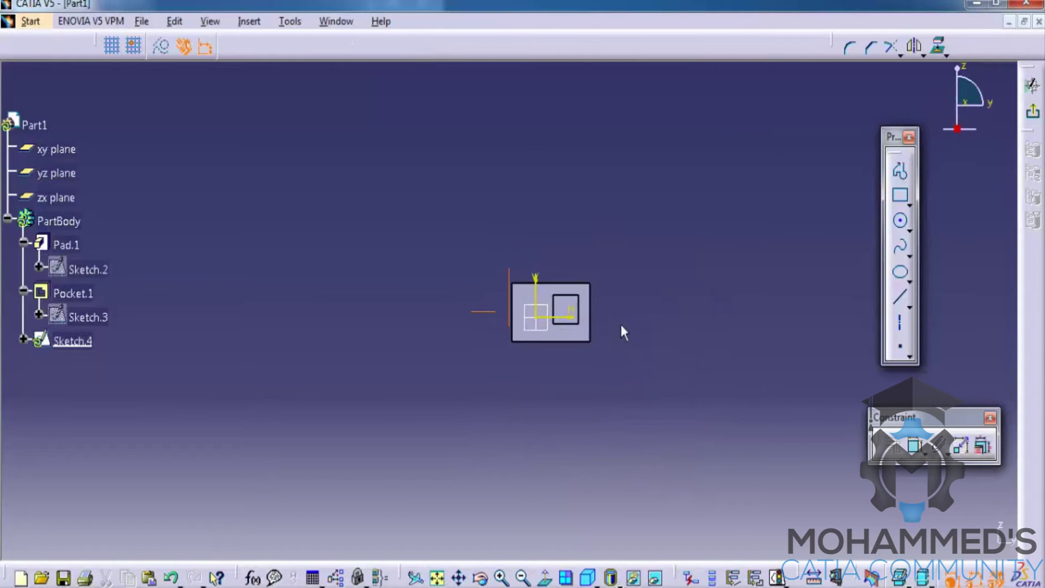
middle_click_drag(599, 252, 562, 269)
mouse_move(608, 488)
middle_mouse_down()
mouse_move(585, 352)
mouse_move(778, 300)
middle_mouse_up()
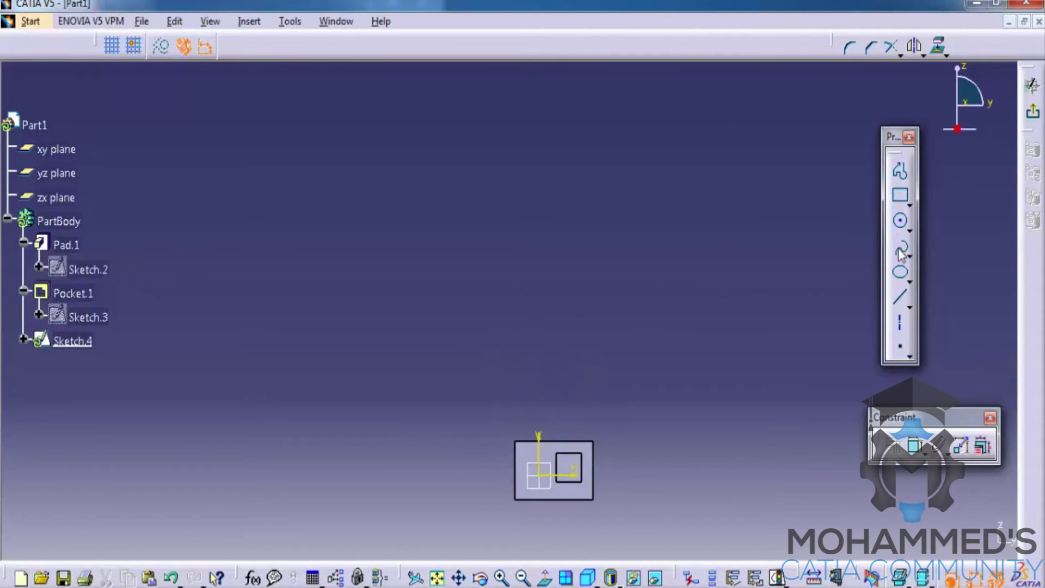
left_click(901, 195)
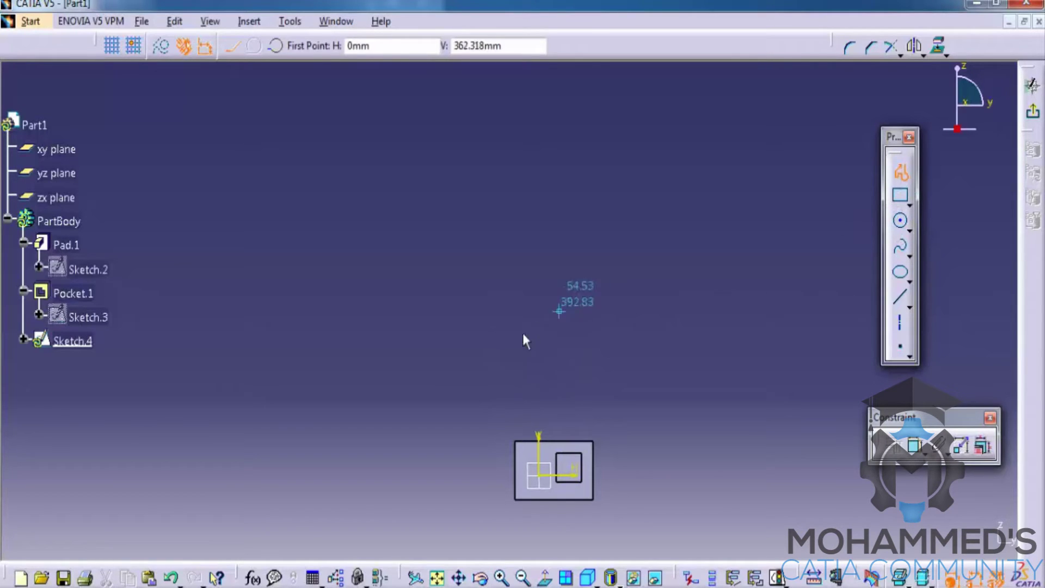
left_click(545, 242)
left_click(489, 236)
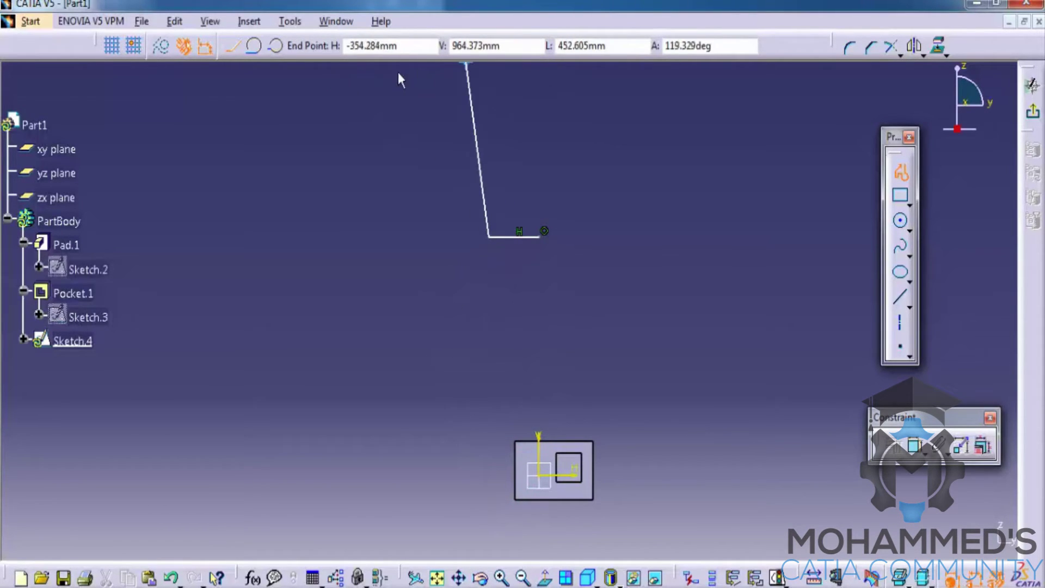
Step: Continue the profile with a small three-point arc and a large arc ending on the vertical axis
left_click(255, 45)
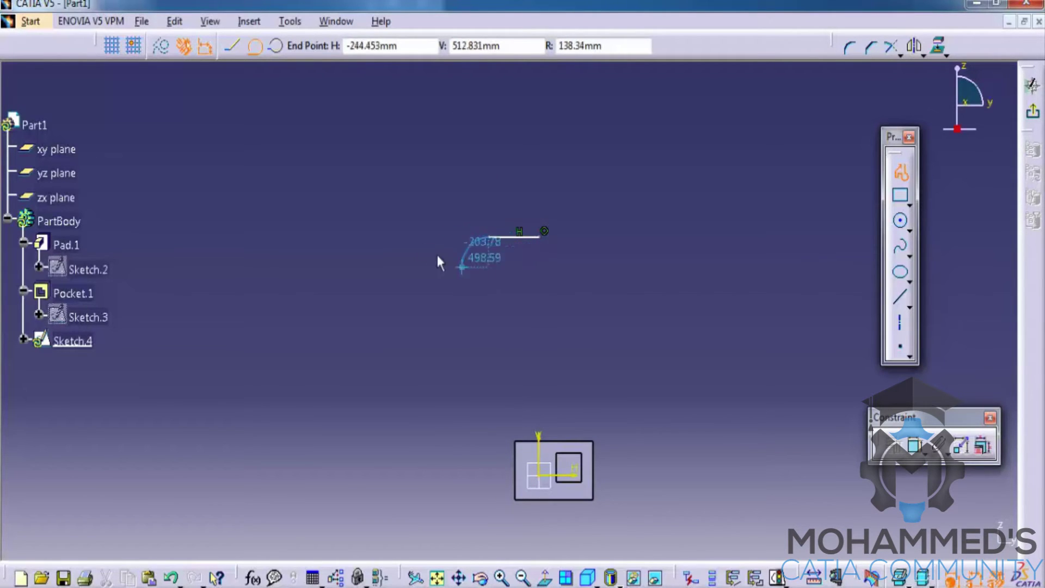
left_click(278, 47)
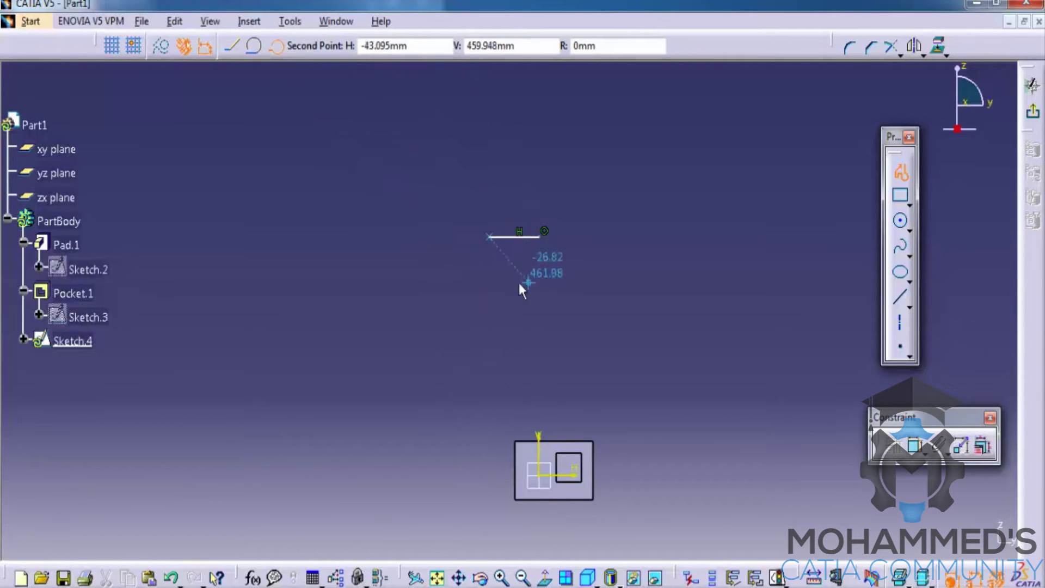
left_click(507, 263)
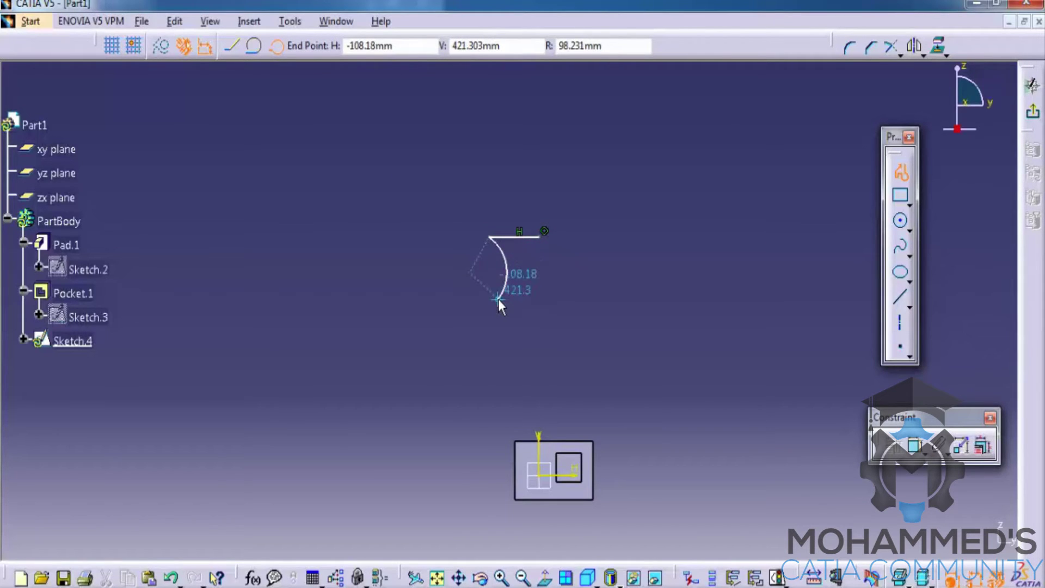
left_click(498, 299)
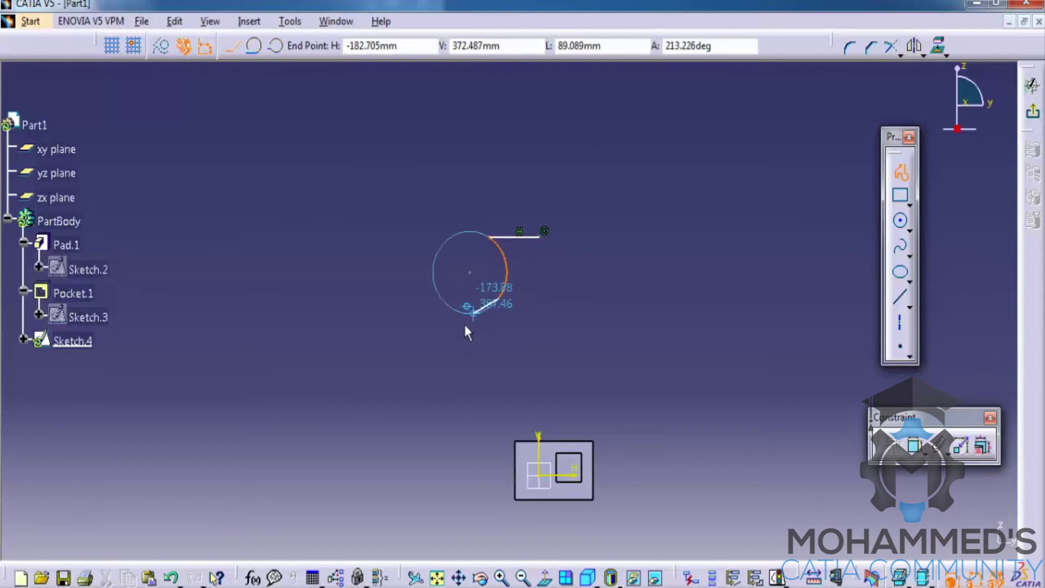
left_click(278, 48)
left_click(406, 377)
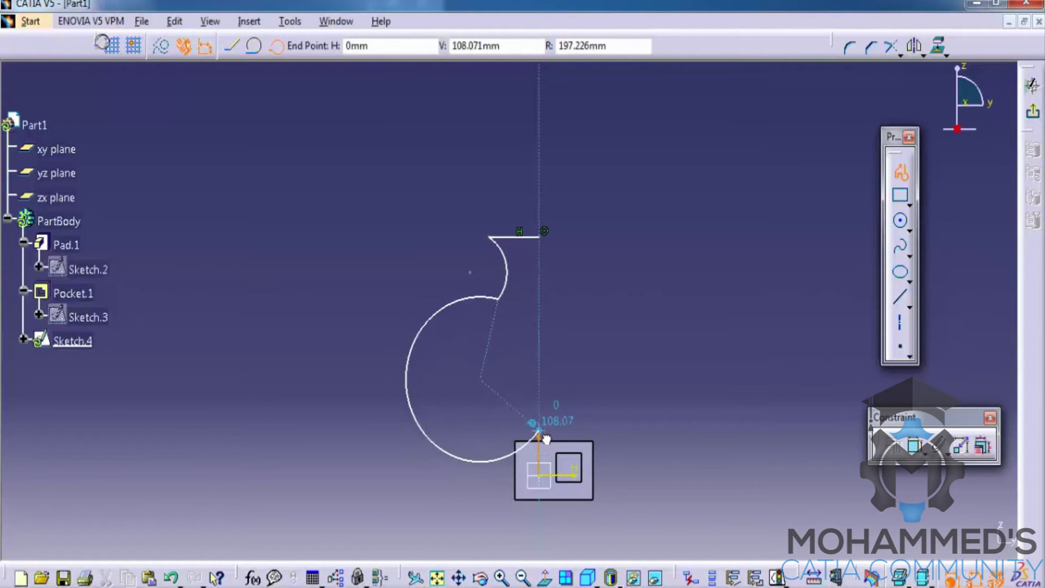
left_click(545, 437)
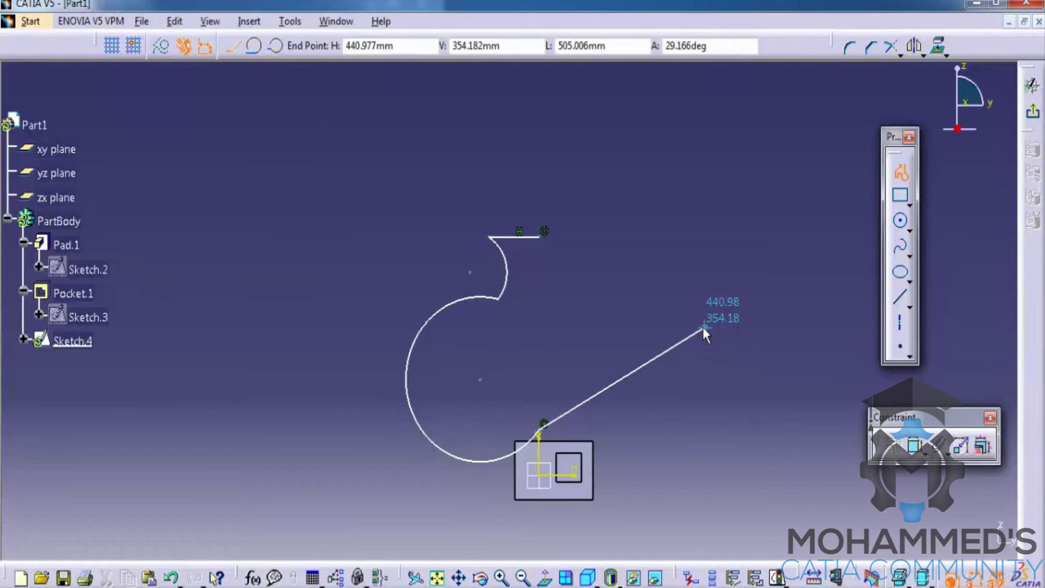
key("Escape")
Step: Fix the small upper arc and make the large arc tangent to it
left_click(509, 275)
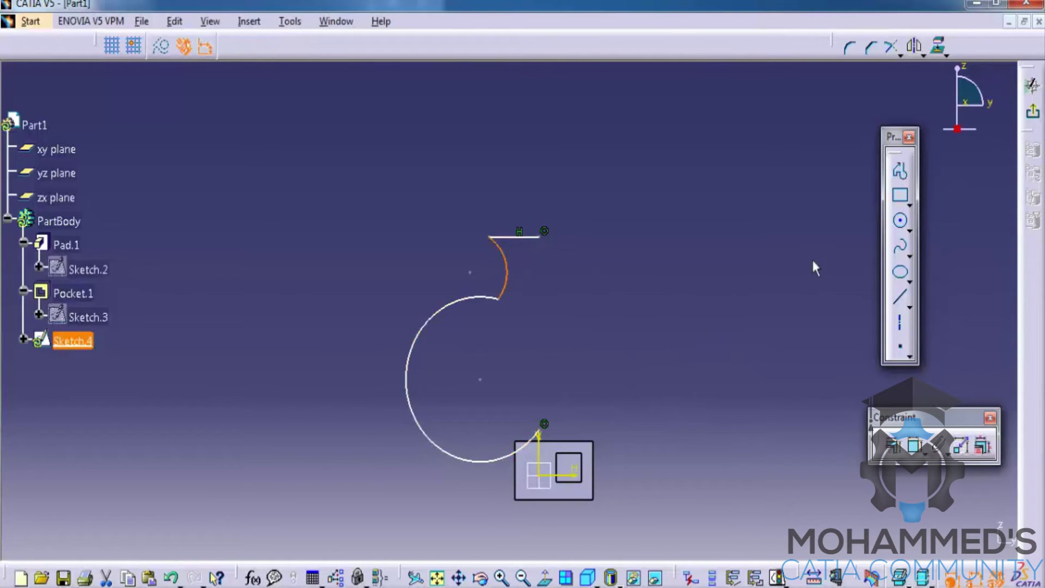
left_click(892, 445)
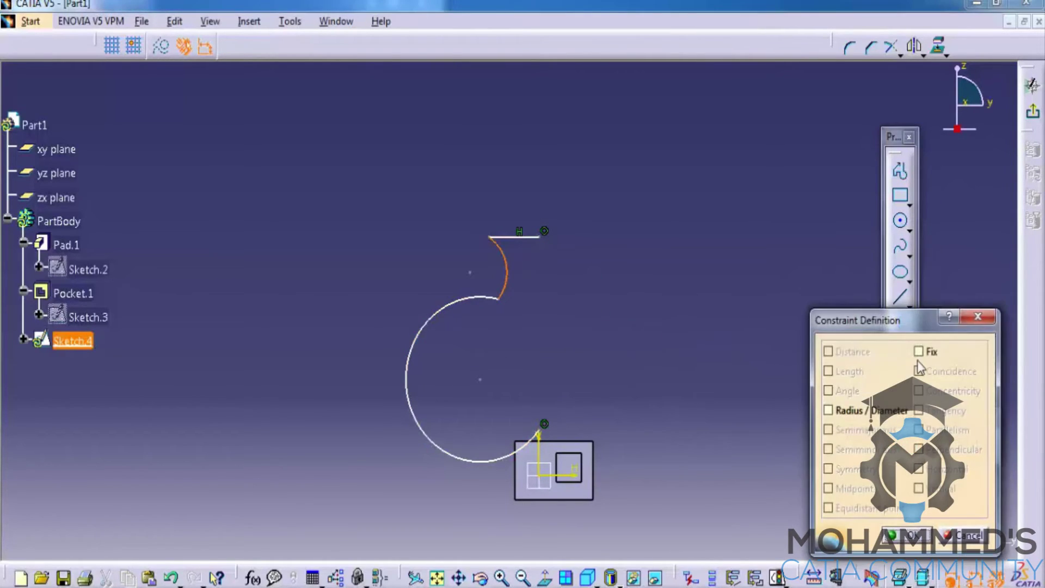
left_click(916, 539)
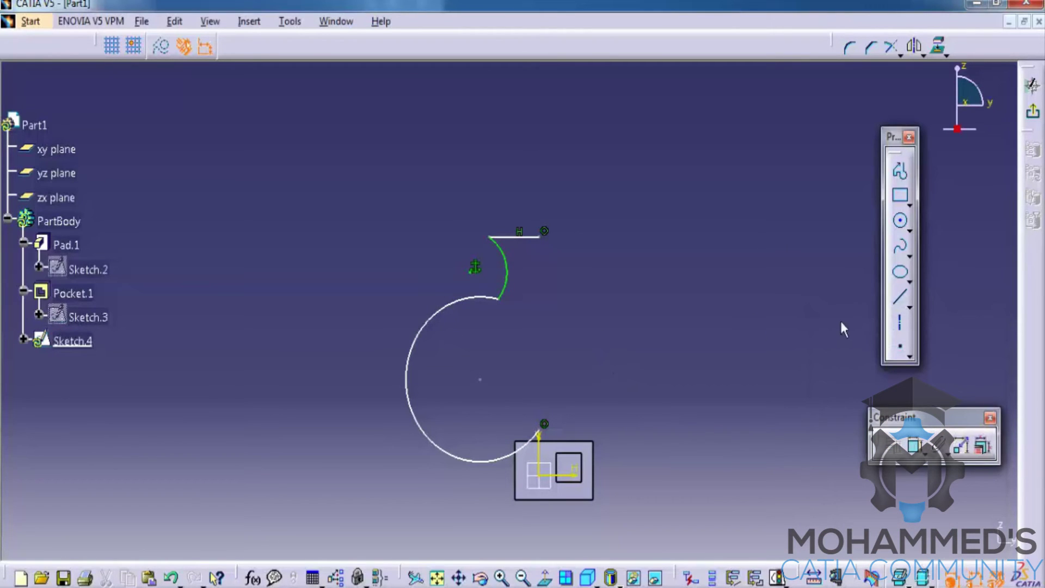
left_click(481, 303)
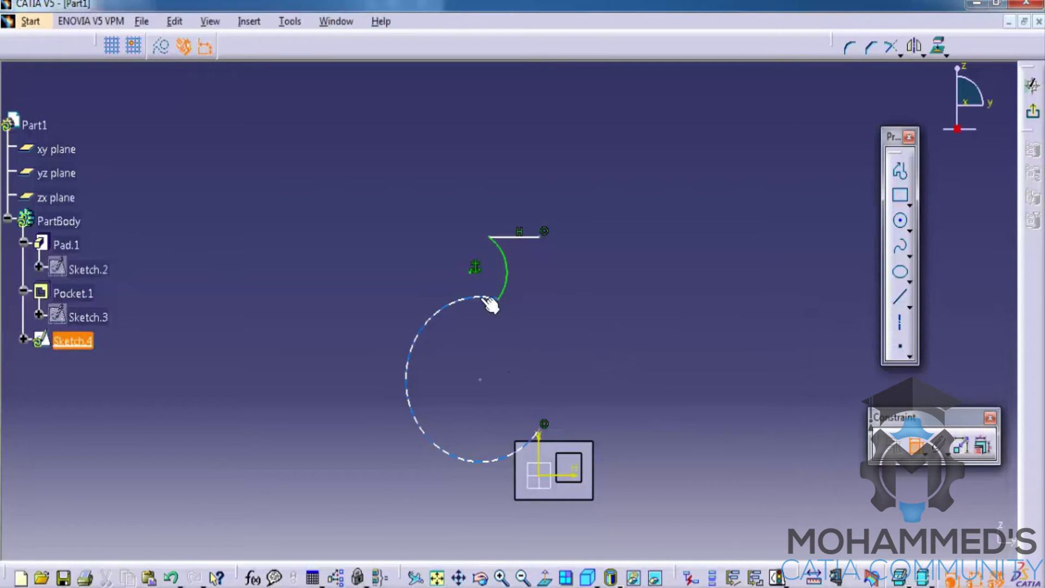
right_click(523, 294)
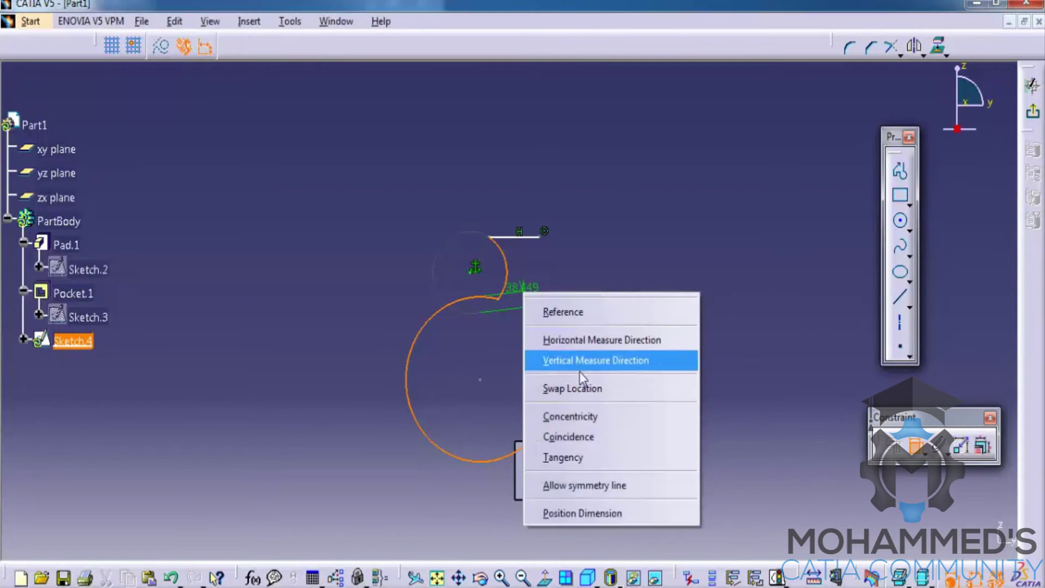
left_click(589, 459)
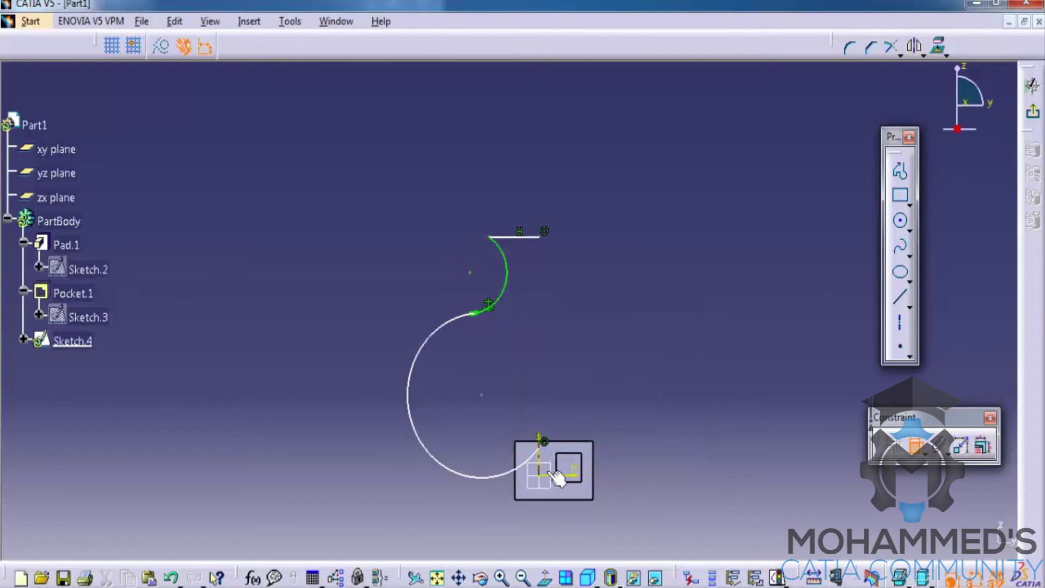
Step: Drag the large arc's lower endpoint further down below the origin
mouse_move(635, 369)
middle_mouse_down()
mouse_move(627, 261)
mouse_move(646, 285)
middle_mouse_up()
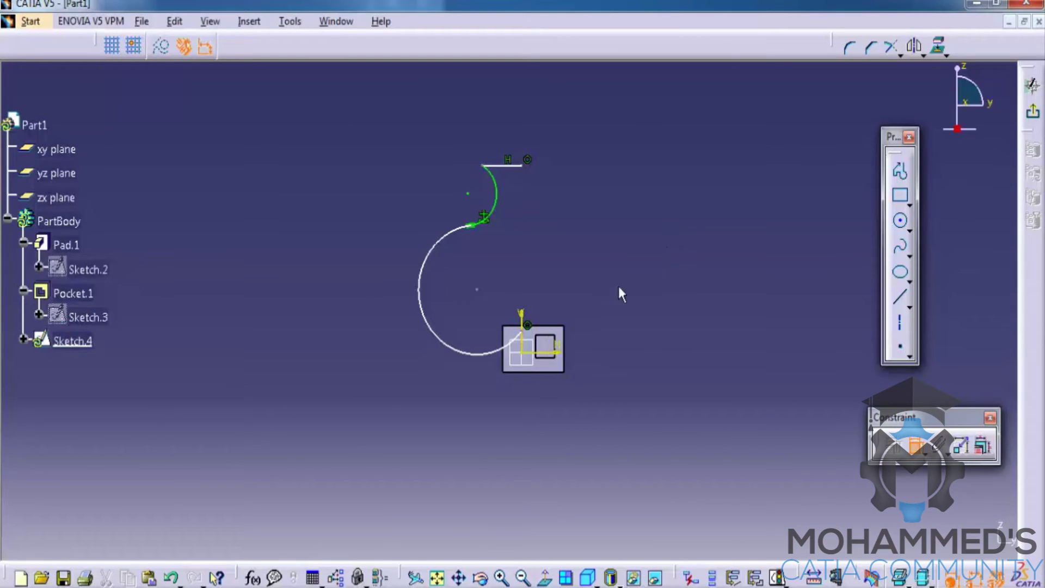
left_click_drag(527, 335, 527, 499)
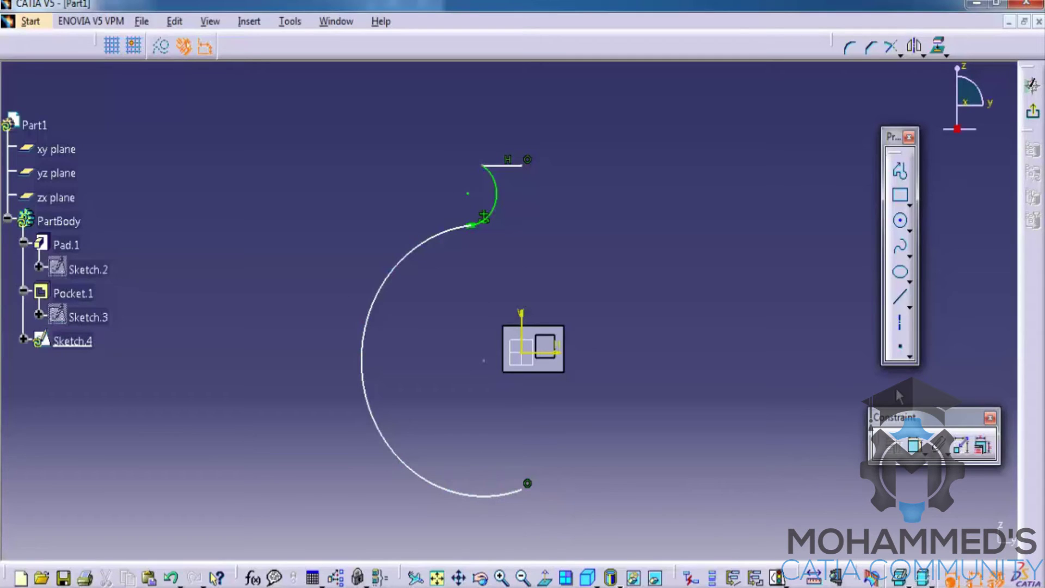
left_click(901, 325)
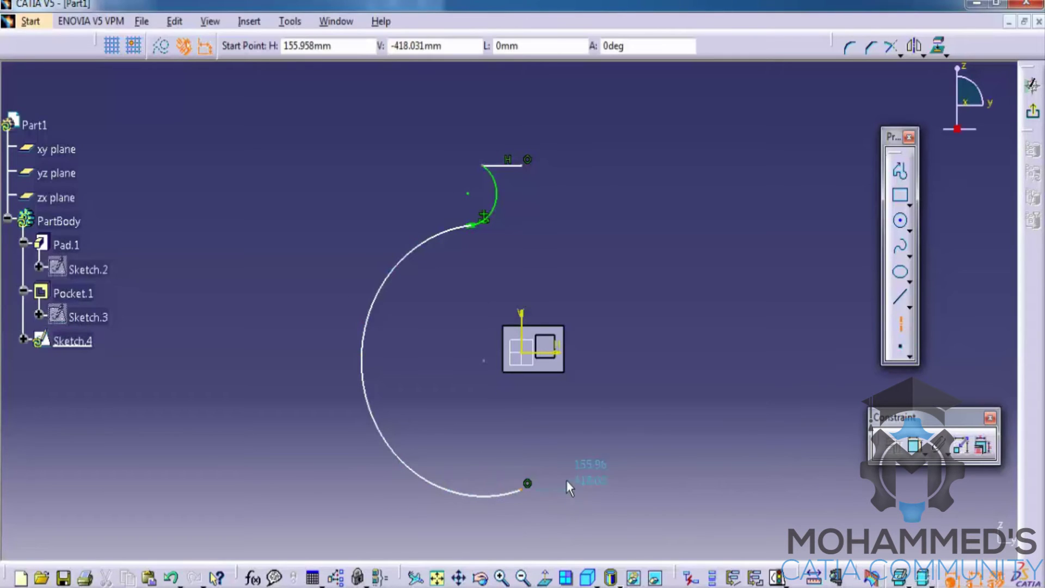
Step: Draw a horizontal axis below the profile and fix it in place
left_click(438, 469)
left_click(667, 469)
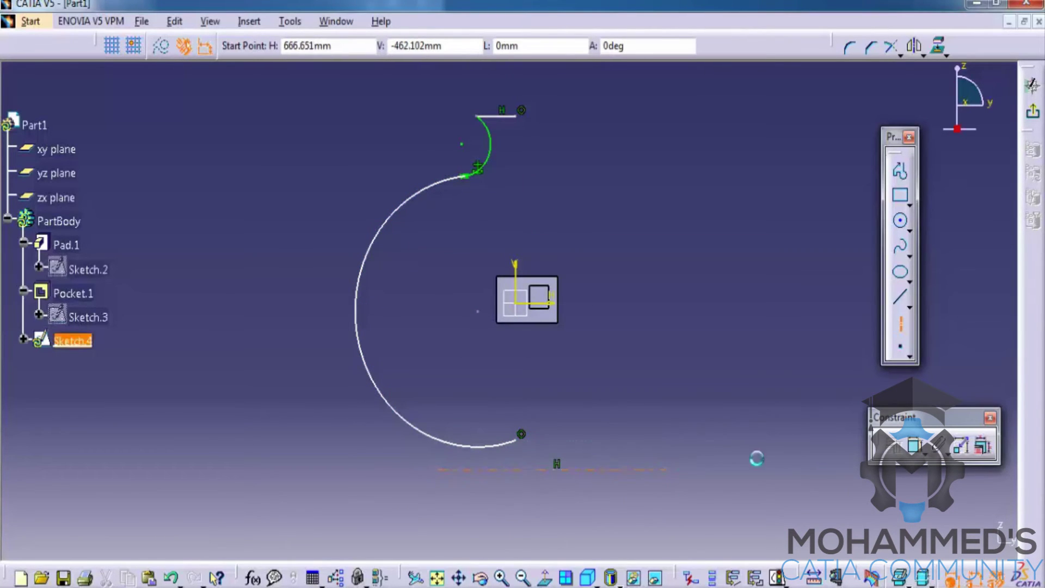
key("Escape")
left_click(610, 470)
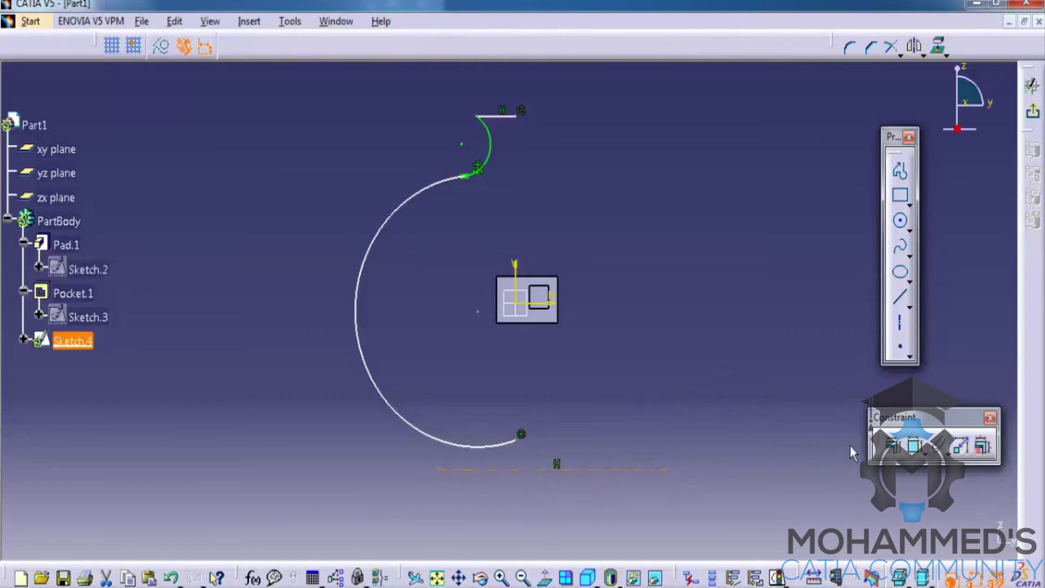
left_click(893, 445)
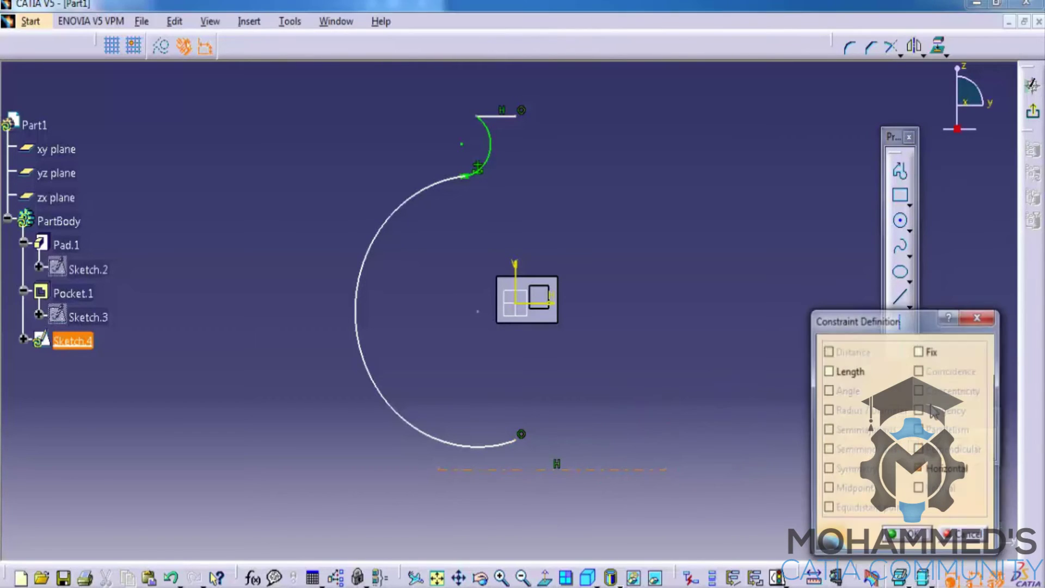
left_click(919, 351)
left_click(906, 535)
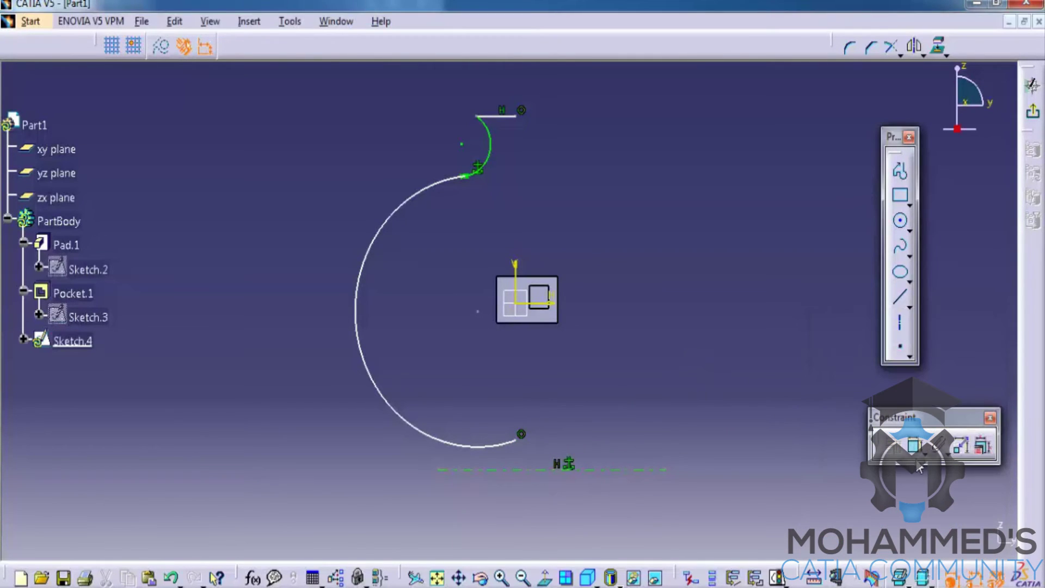
Step: Make the big arc tangent to the axis, quick-trim the overhang, and exit the sketch
left_click(498, 470)
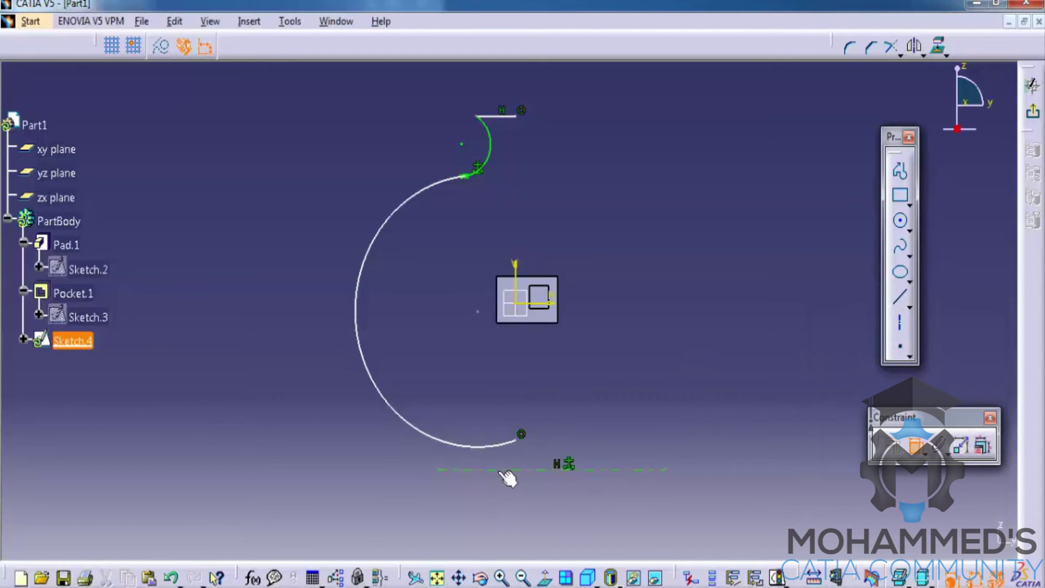
right_click(503, 456)
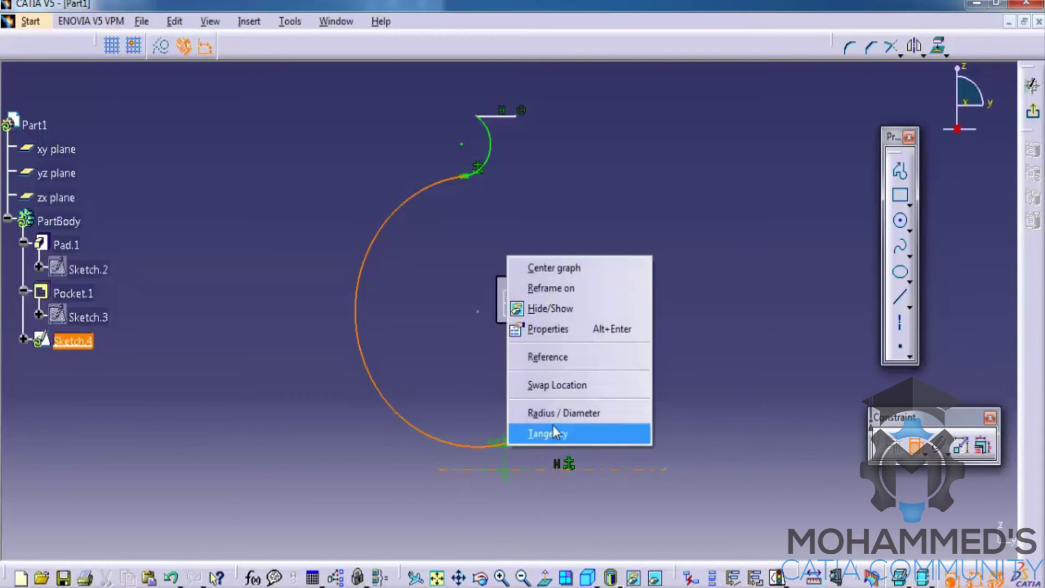
left_click(642, 433)
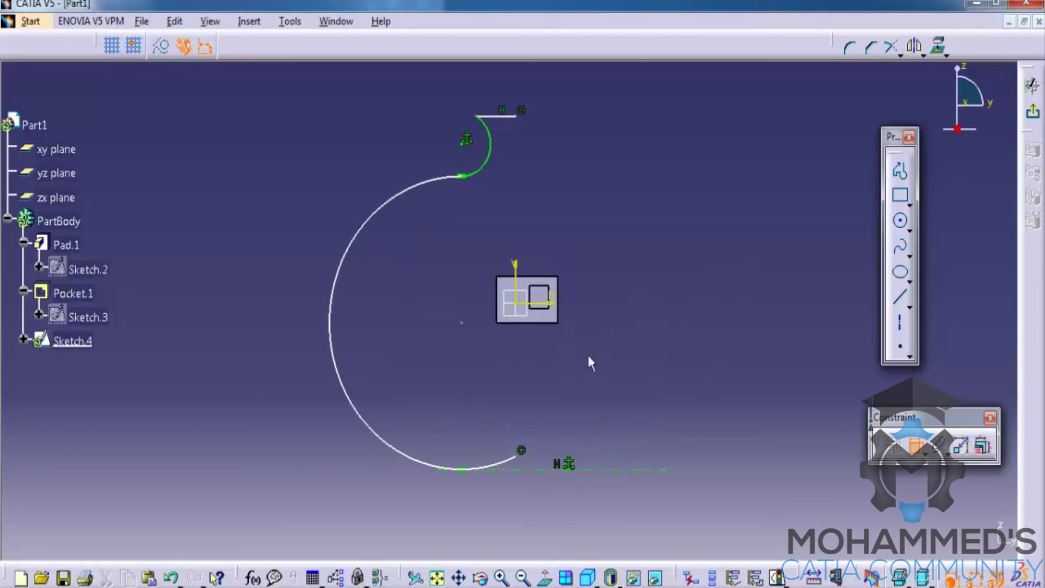
left_click(901, 58)
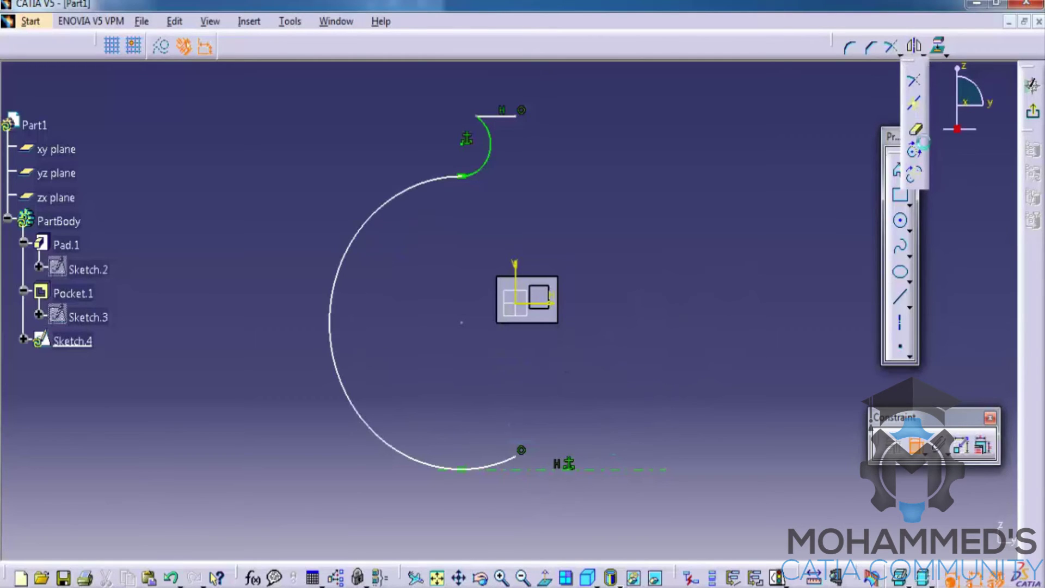
left_click(916, 129)
left_click(512, 457)
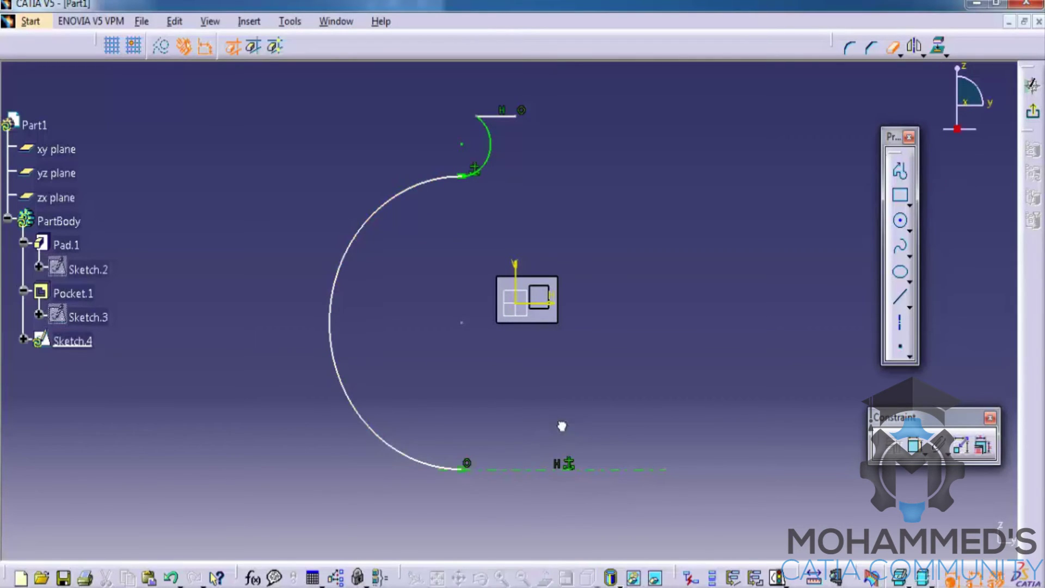
left_click(1034, 115)
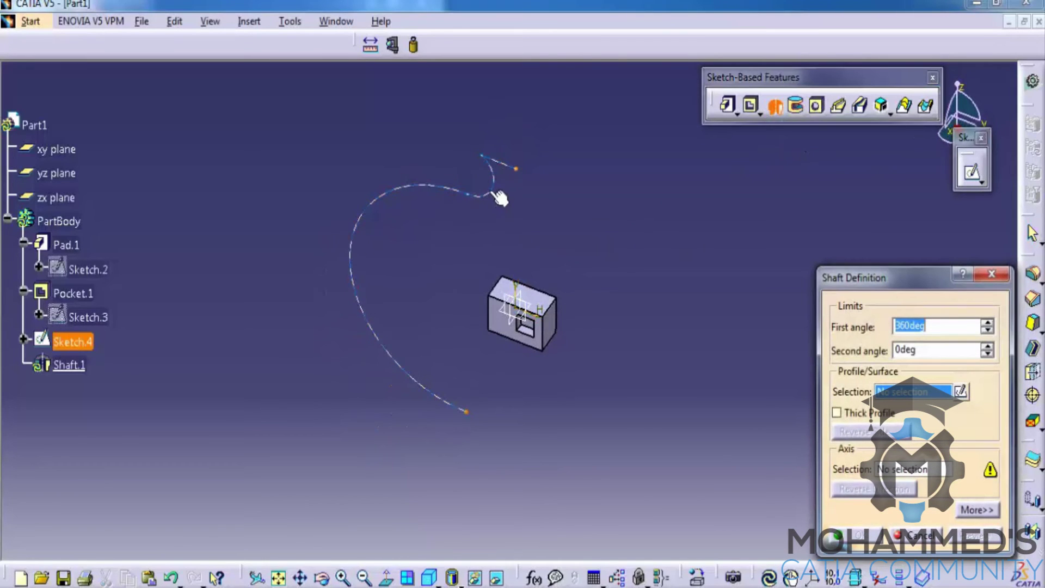
Step: Build Shaft.1 by revolving the Sketch.4 profile a full 360° around the Z Axis
left_click(493, 183)
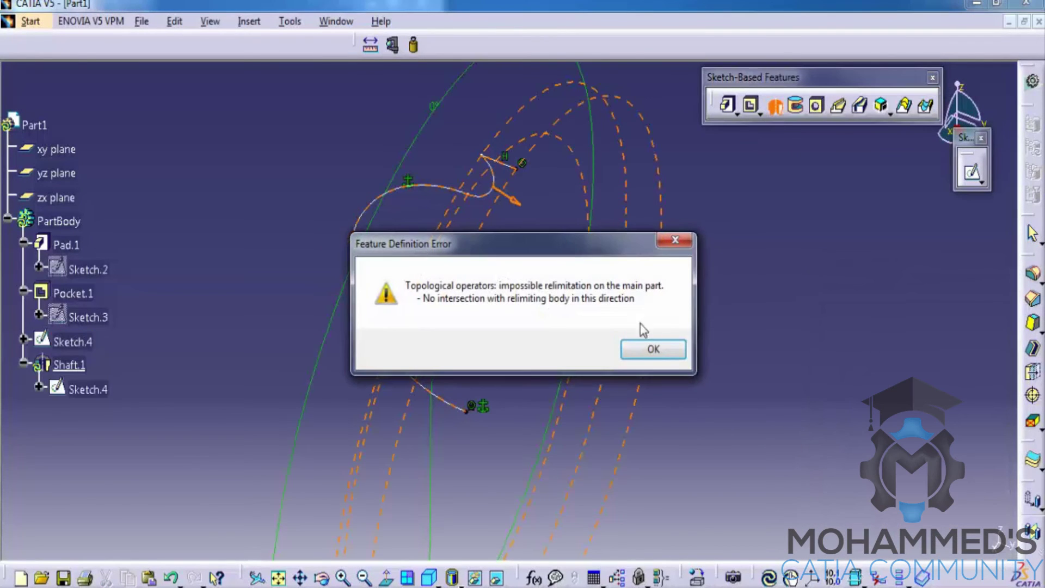
left_click(652, 348)
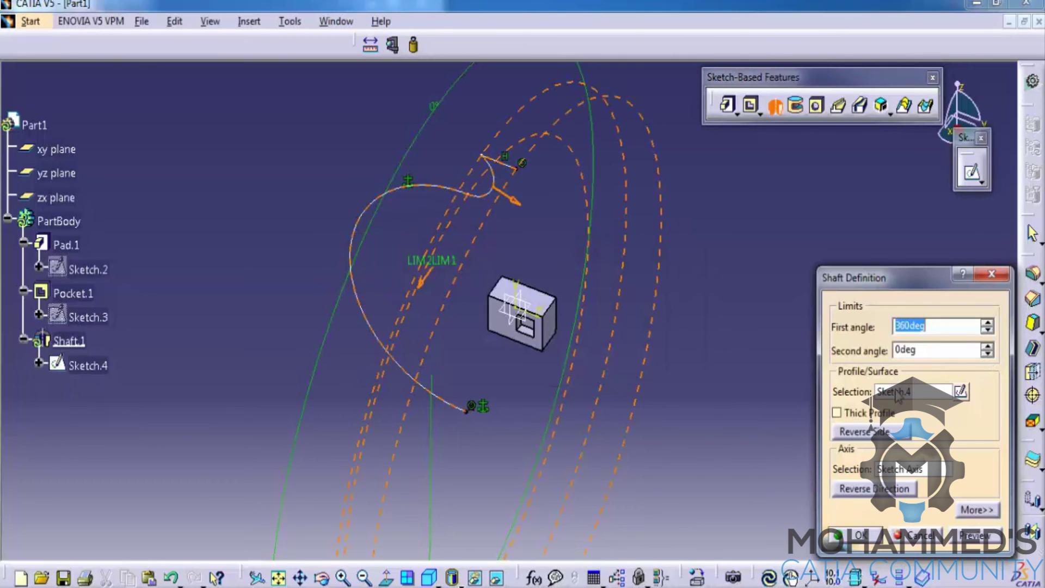
left_click(899, 471)
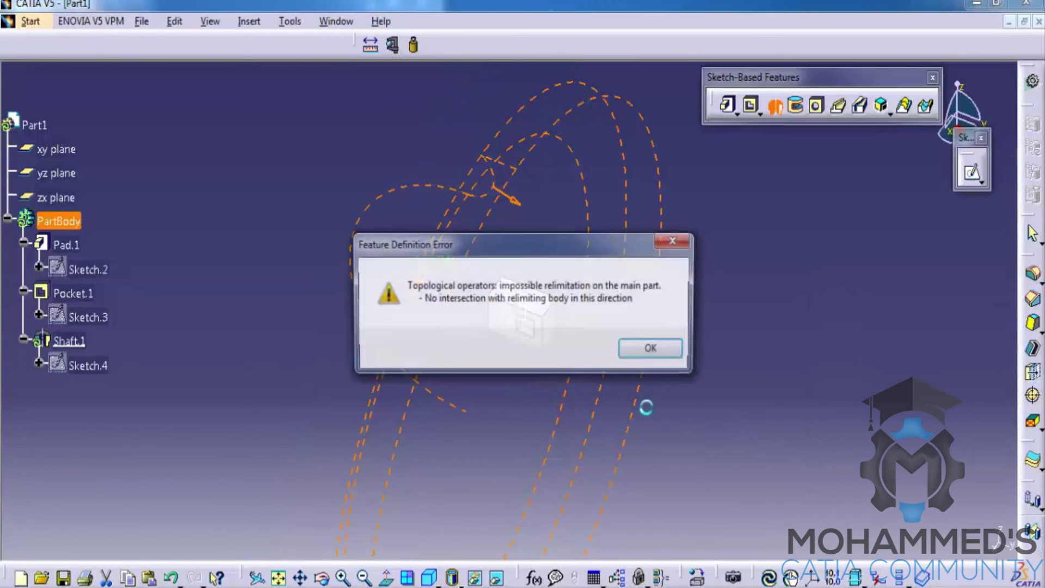
left_click(652, 349)
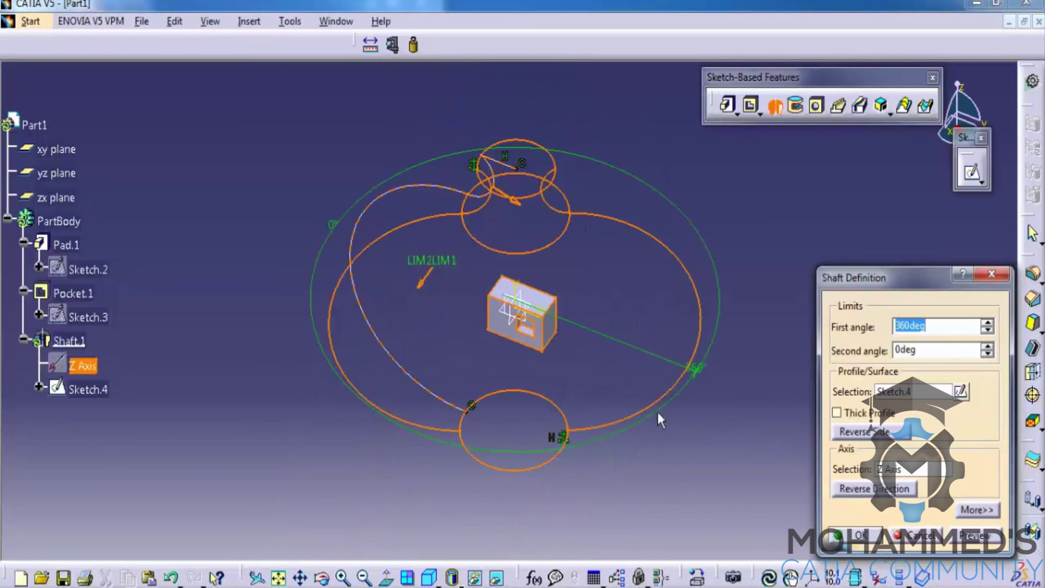
left_click(866, 531)
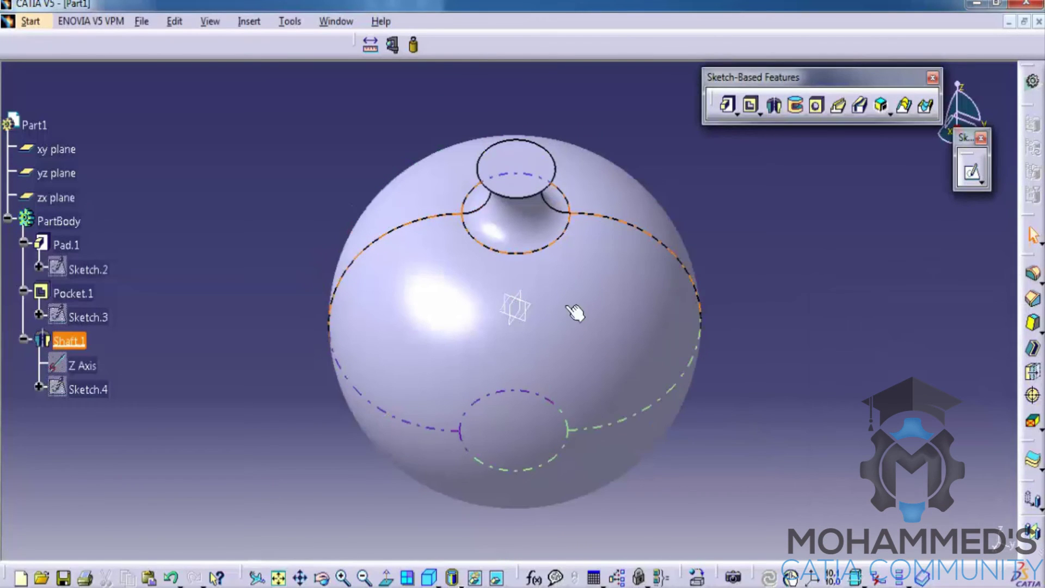
Step: Turn the bulb's neck to face forward and make Sketch.4 visible again
middle_click_drag(571, 314, 522, 216)
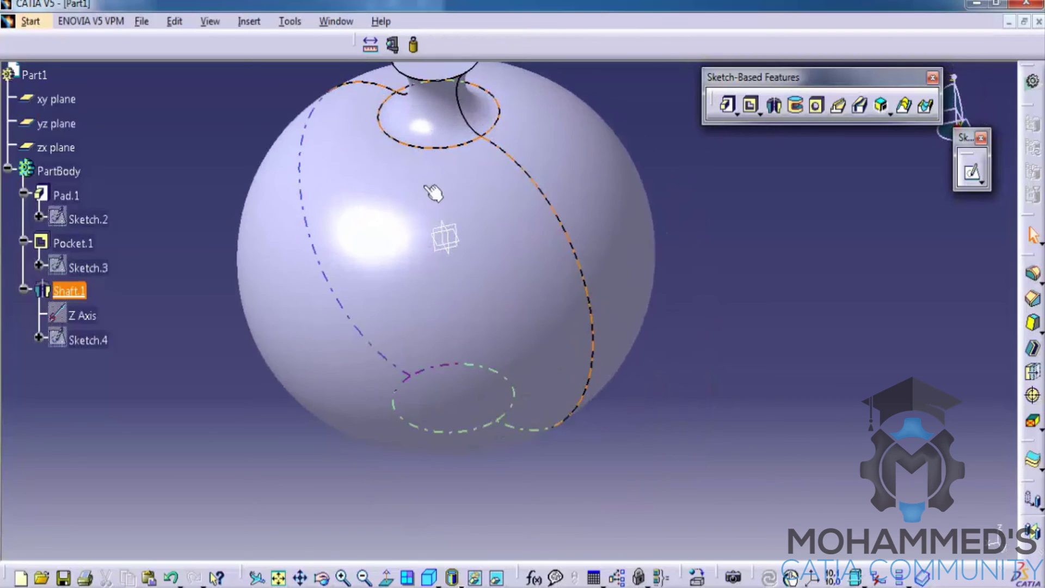
mouse_move(447, 170)
middle_mouse_down()
mouse_move(380, 201)
mouse_move(367, 240)
middle_mouse_up()
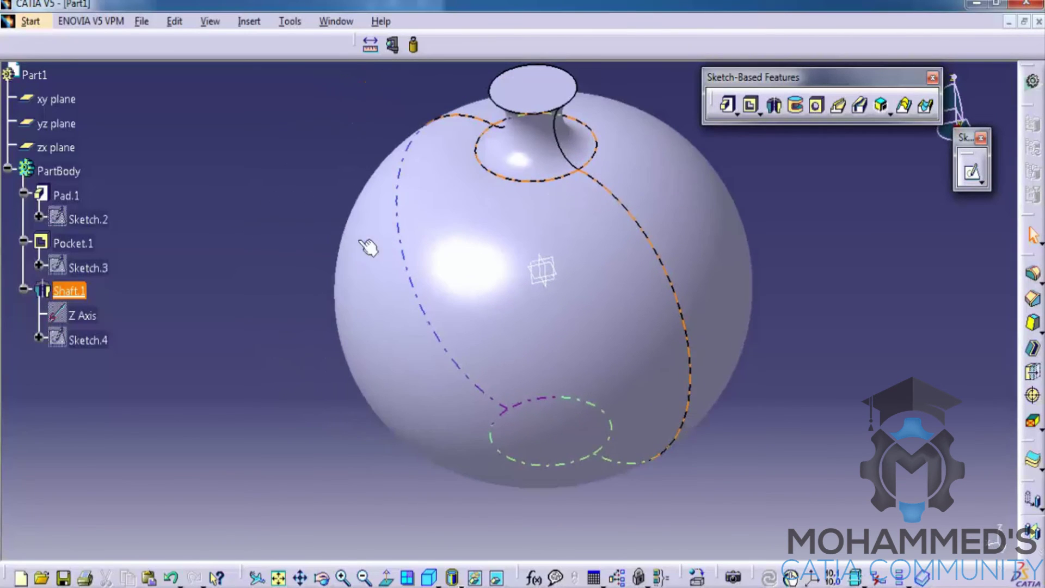
right_click(87, 340)
left_click(131, 50)
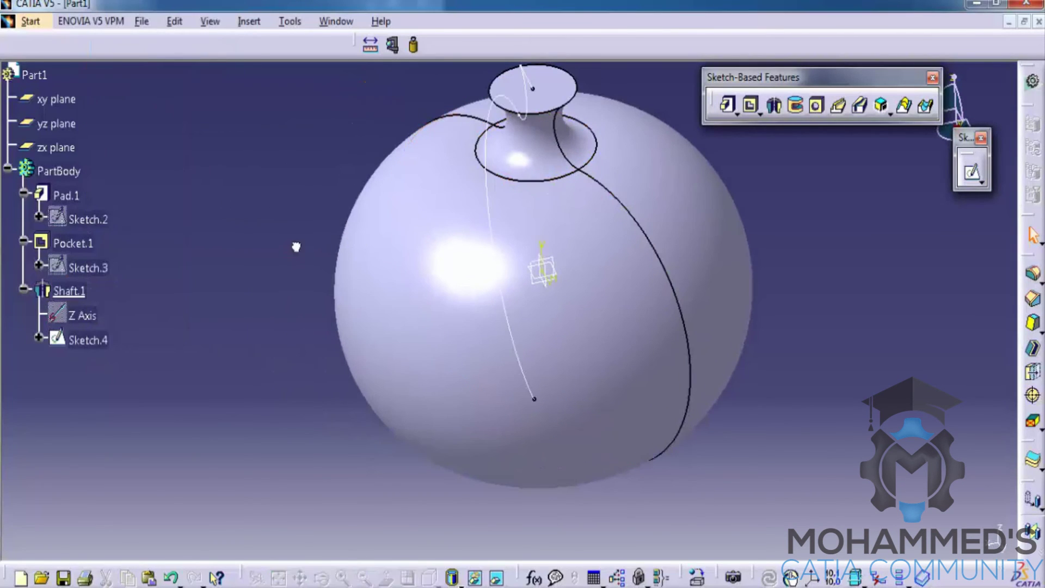
Step: Orbit the part to inspect the bulb-shaped shaft from other sides
middle_click_drag(399, 258, 567, 294)
left_click(736, 256)
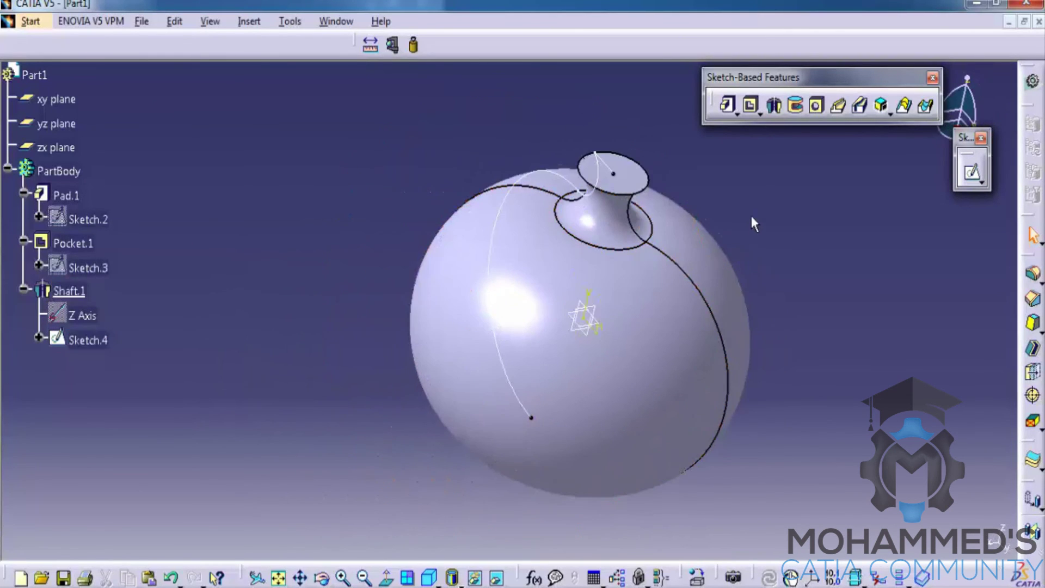
middle_click_drag(652, 135, 608, 169)
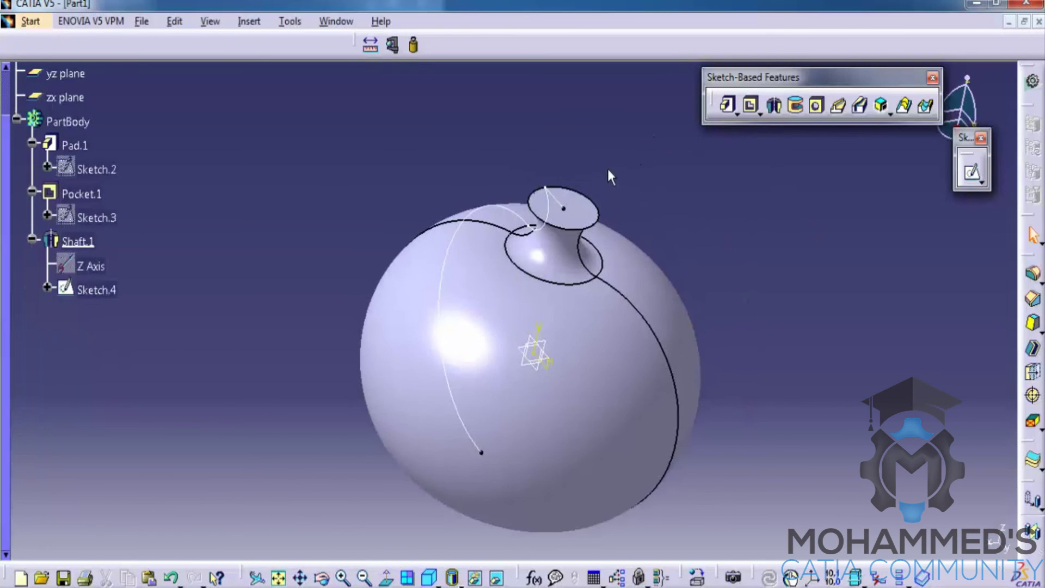